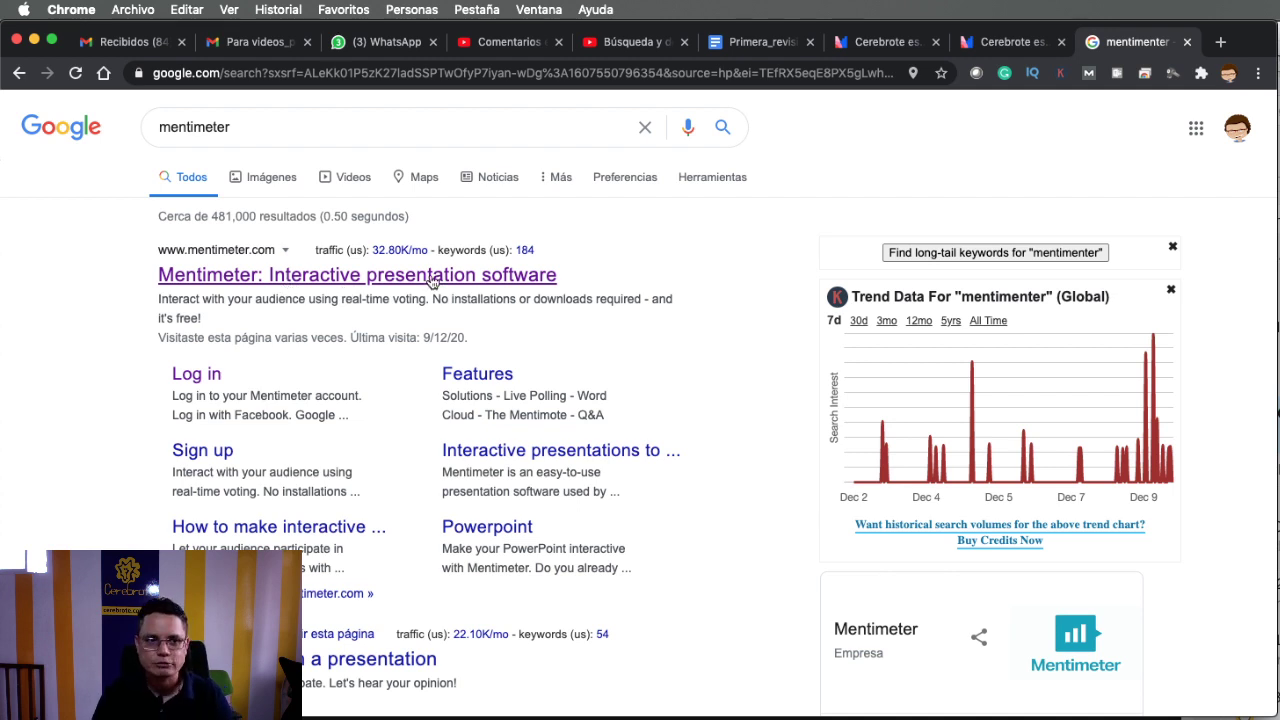
Open the Mentimeter website from the search results and browse the account's list of existing presentations.
click(321, 286)
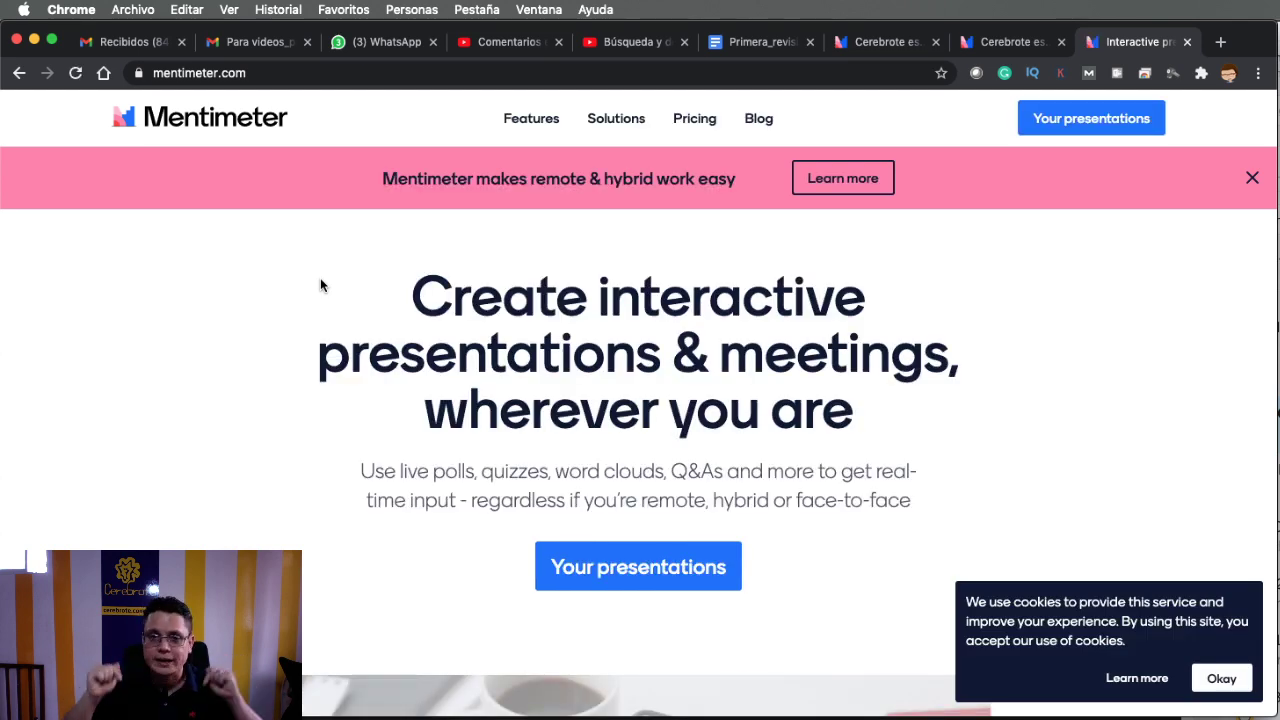
click(1102, 121)
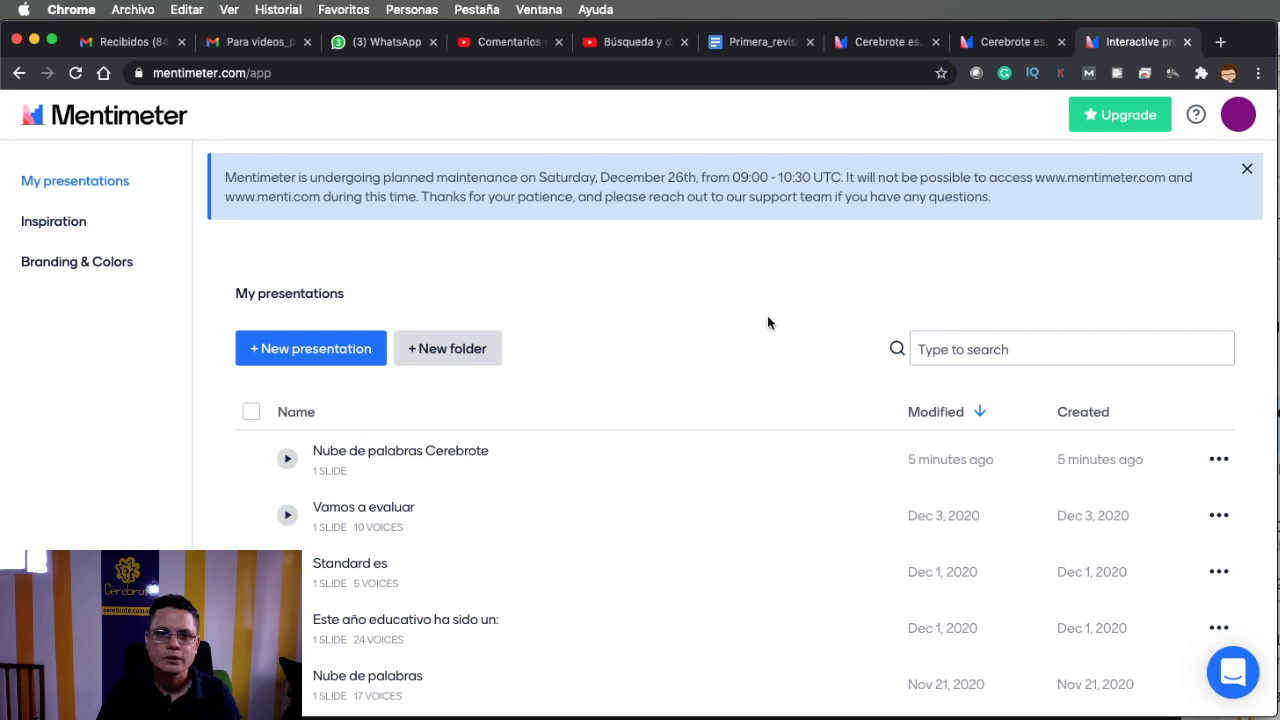
scroll(767, 322, down, 8)
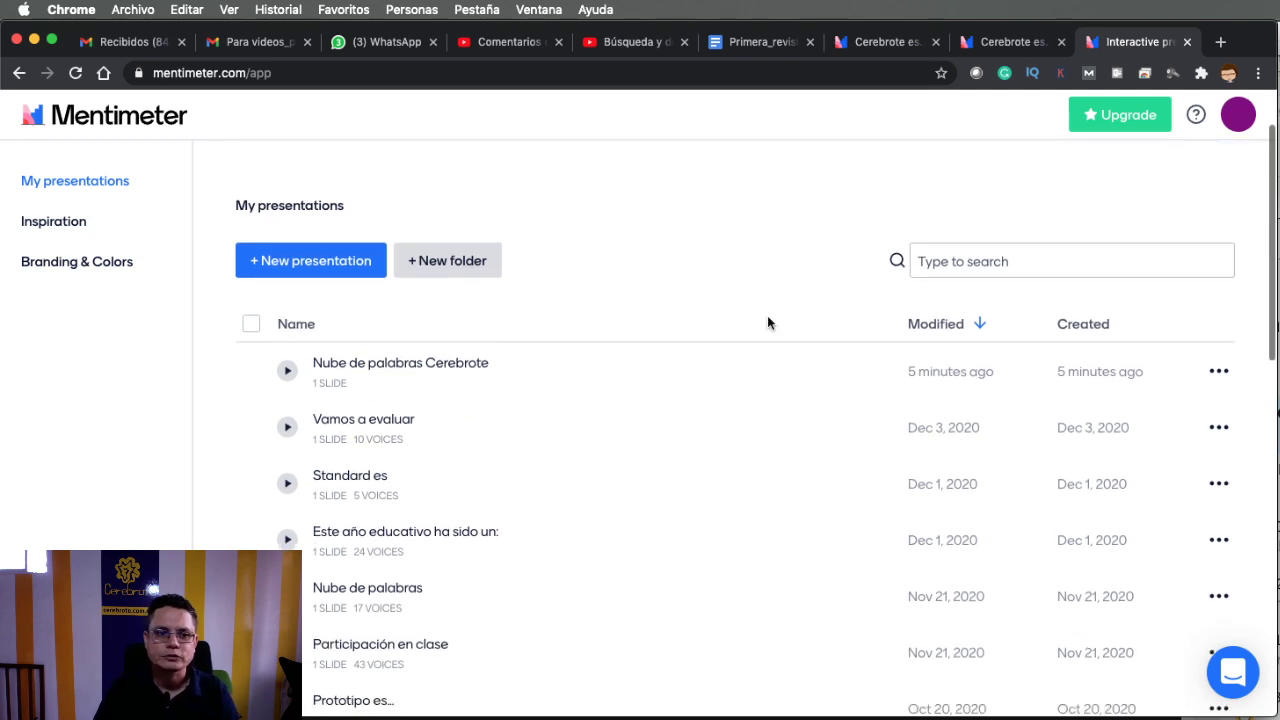
scroll(767, 318, down, 5)
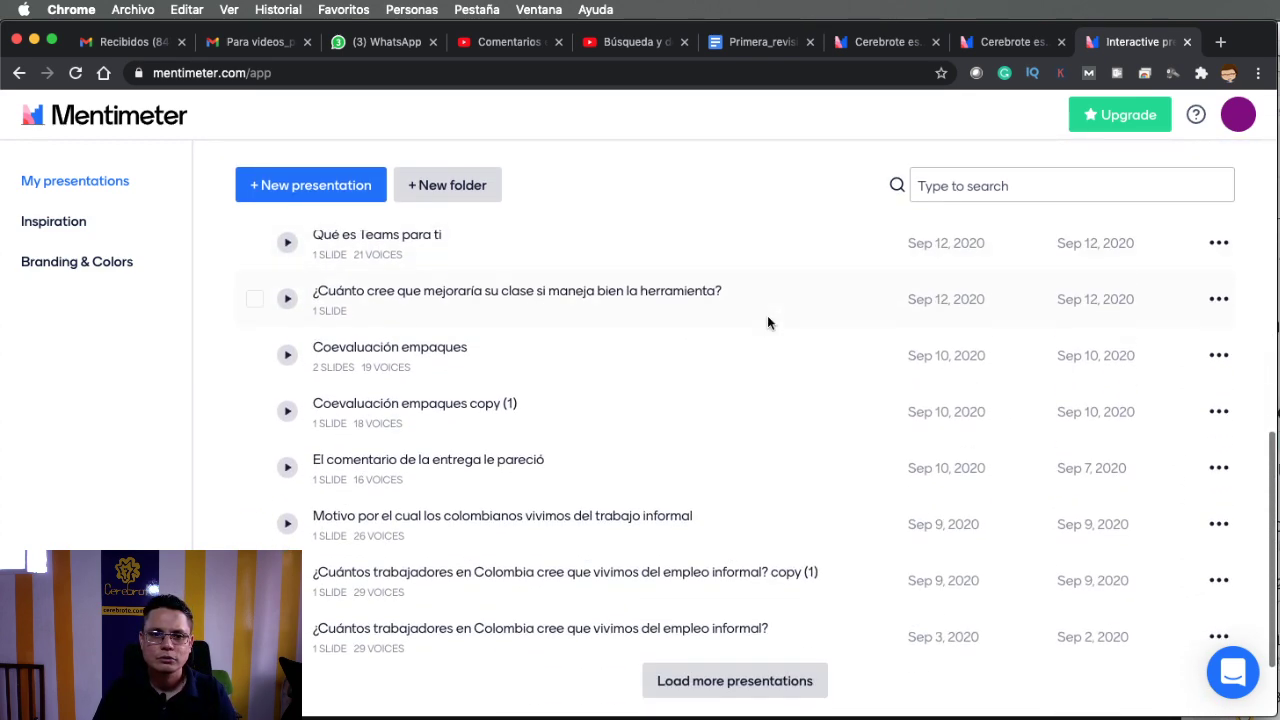
scroll(767, 318, up, 6)
scroll(767, 322, up, 7)
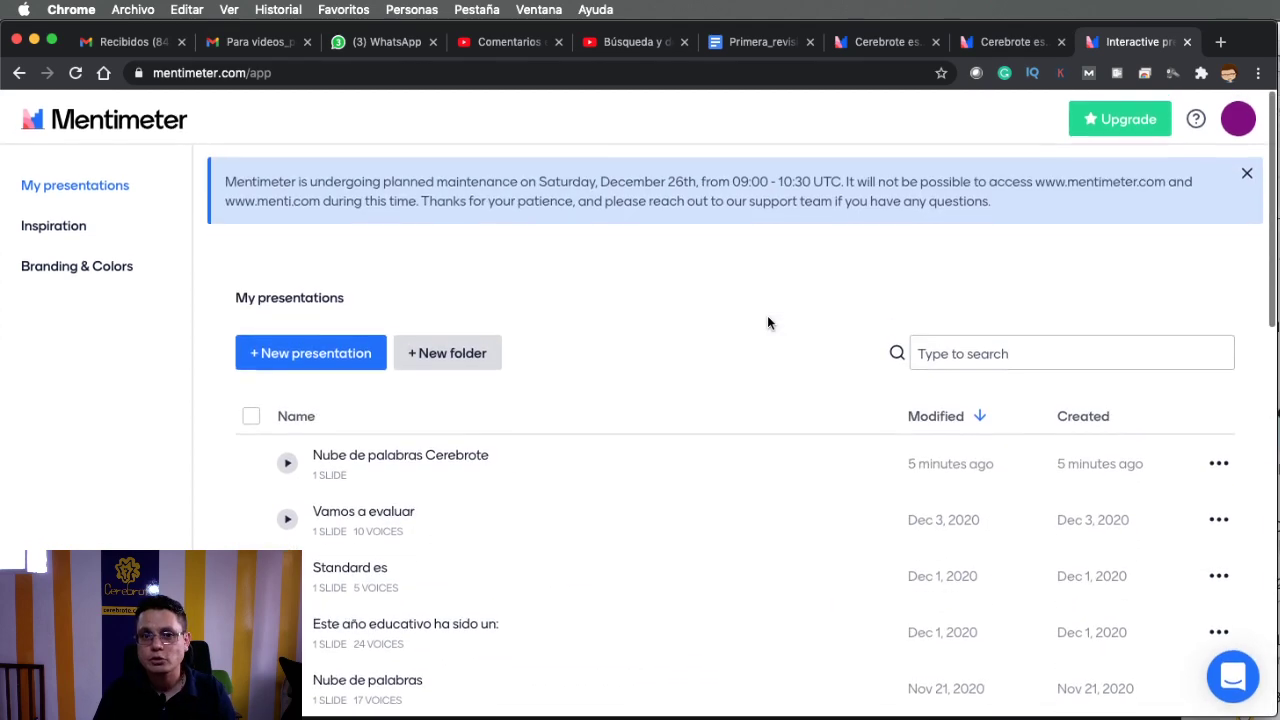
scroll(767, 322, down, 10)
scroll(767, 322, up, 11)
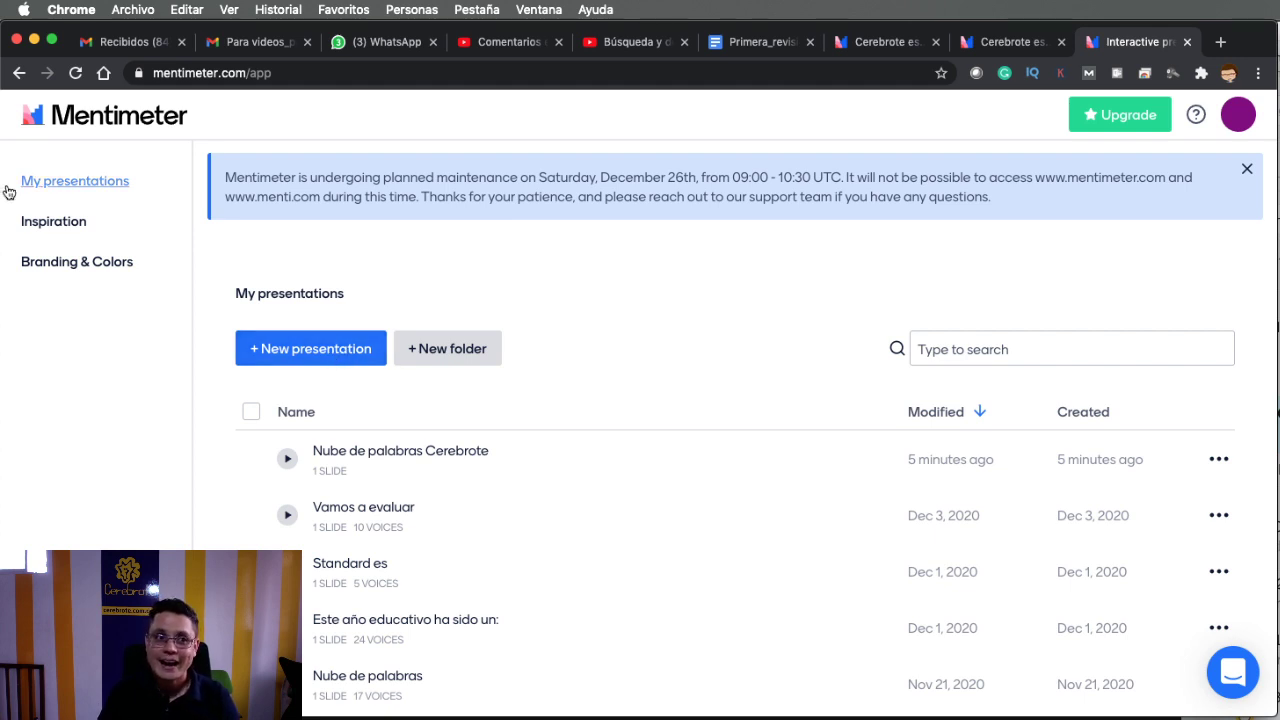
Look through the Inspiration template gallery and the Branding & Colors page.
click(63, 219)
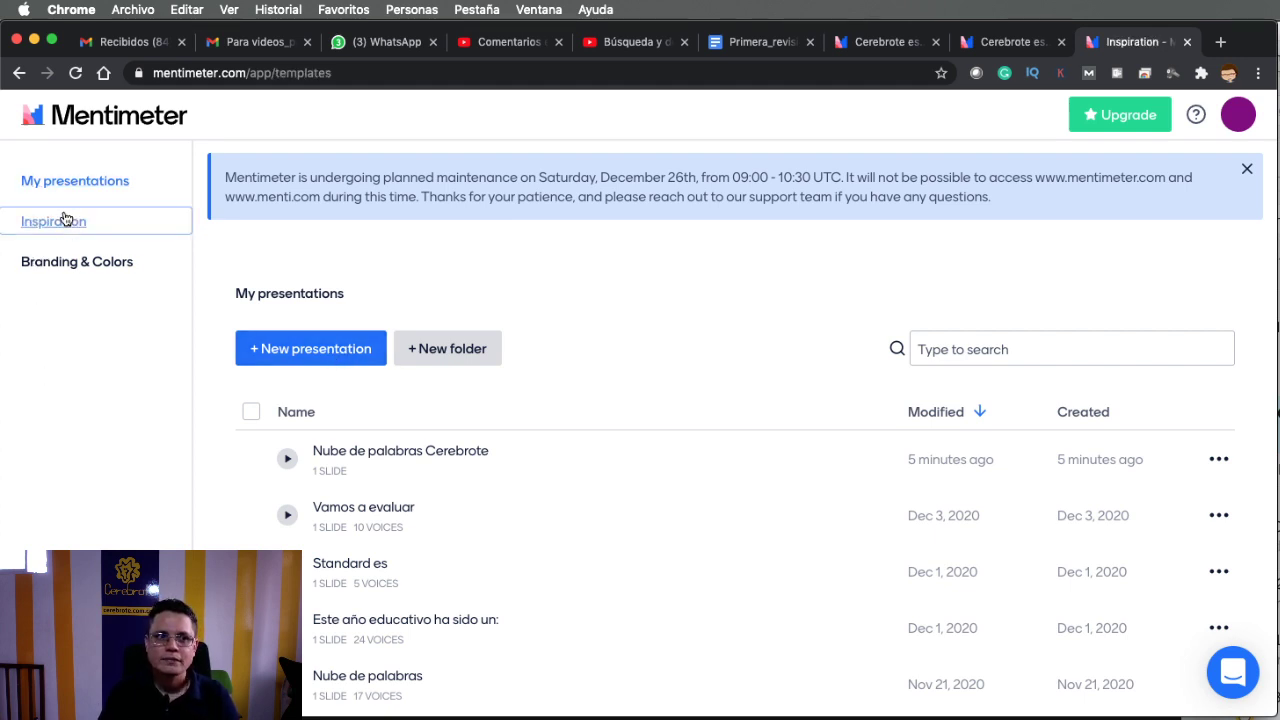
scroll(378, 433, down, 15)
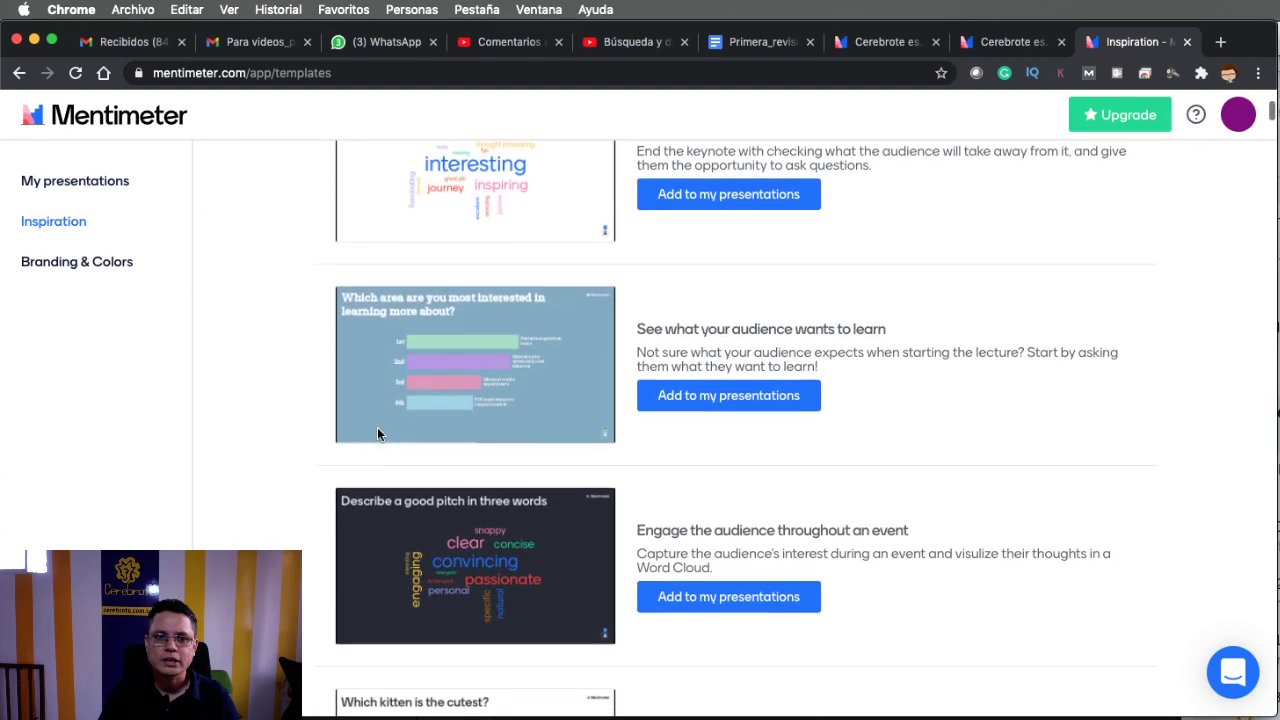
scroll(378, 433, down, 3)
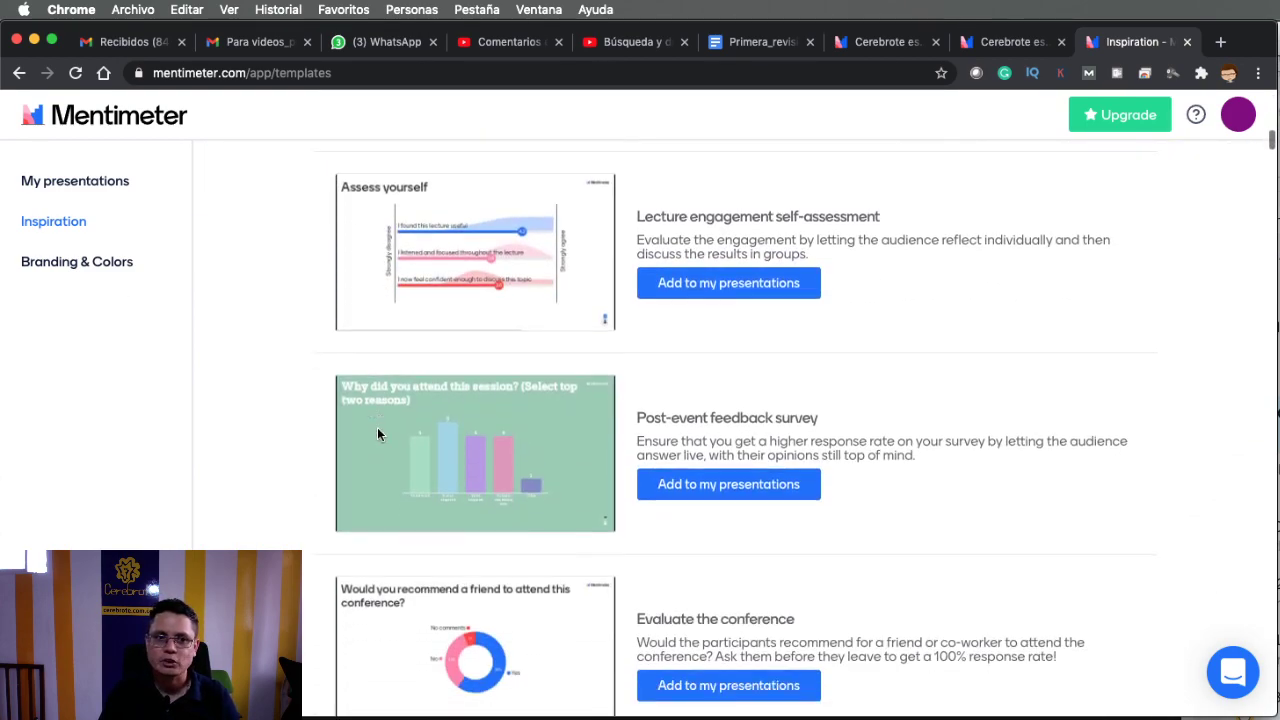
scroll(378, 433, up, 2)
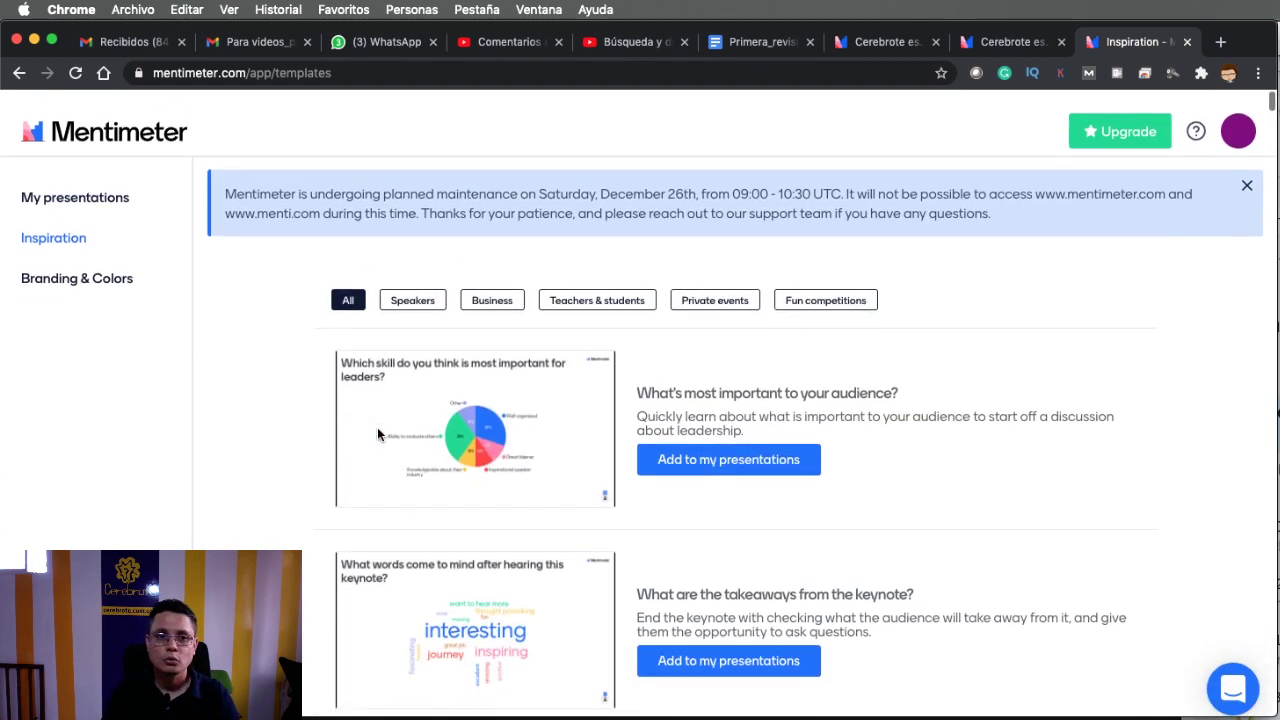
click(60, 264)
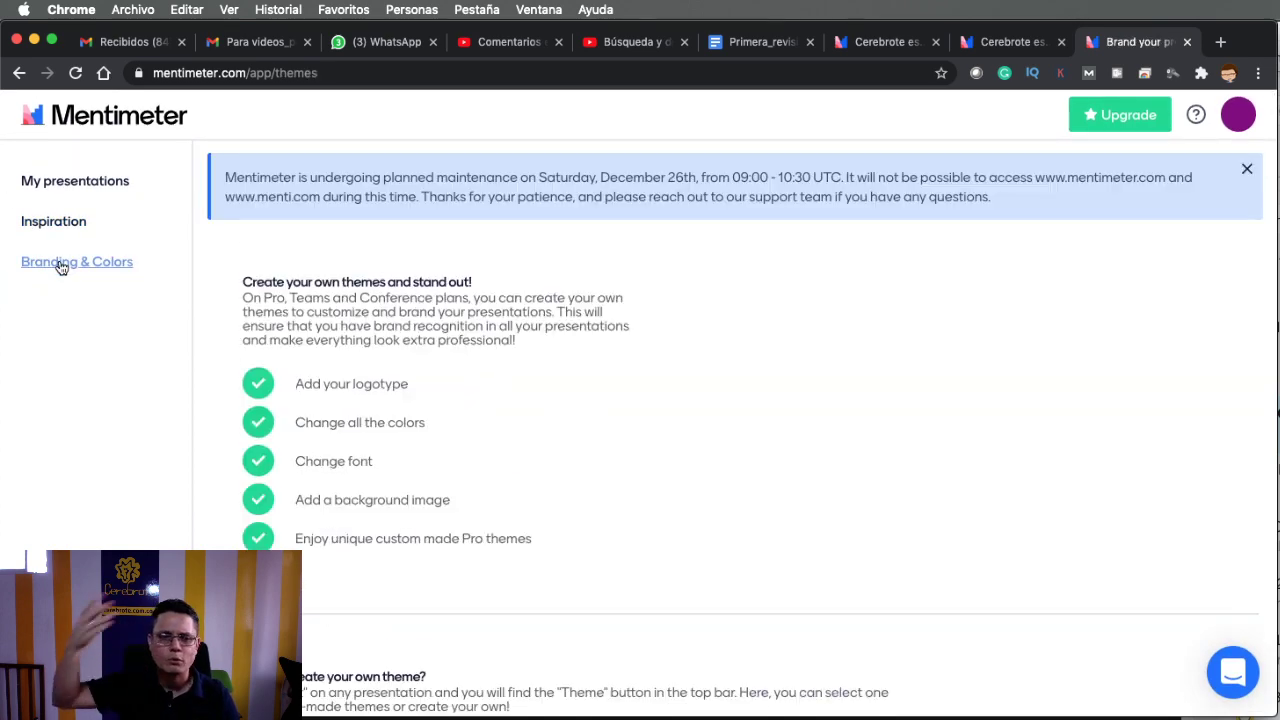
scroll(596, 410, down, 3)
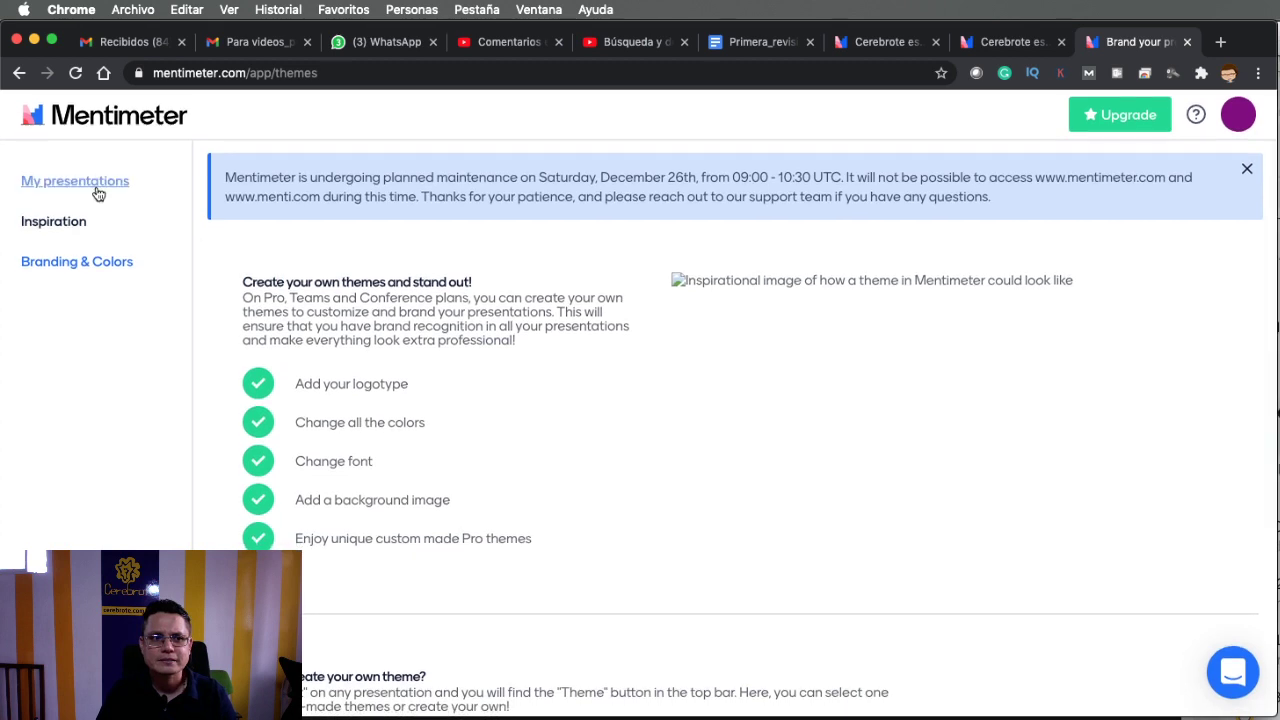
Create a new presentation named "Nube de palabras para clase" in My presentations.
click(98, 188)
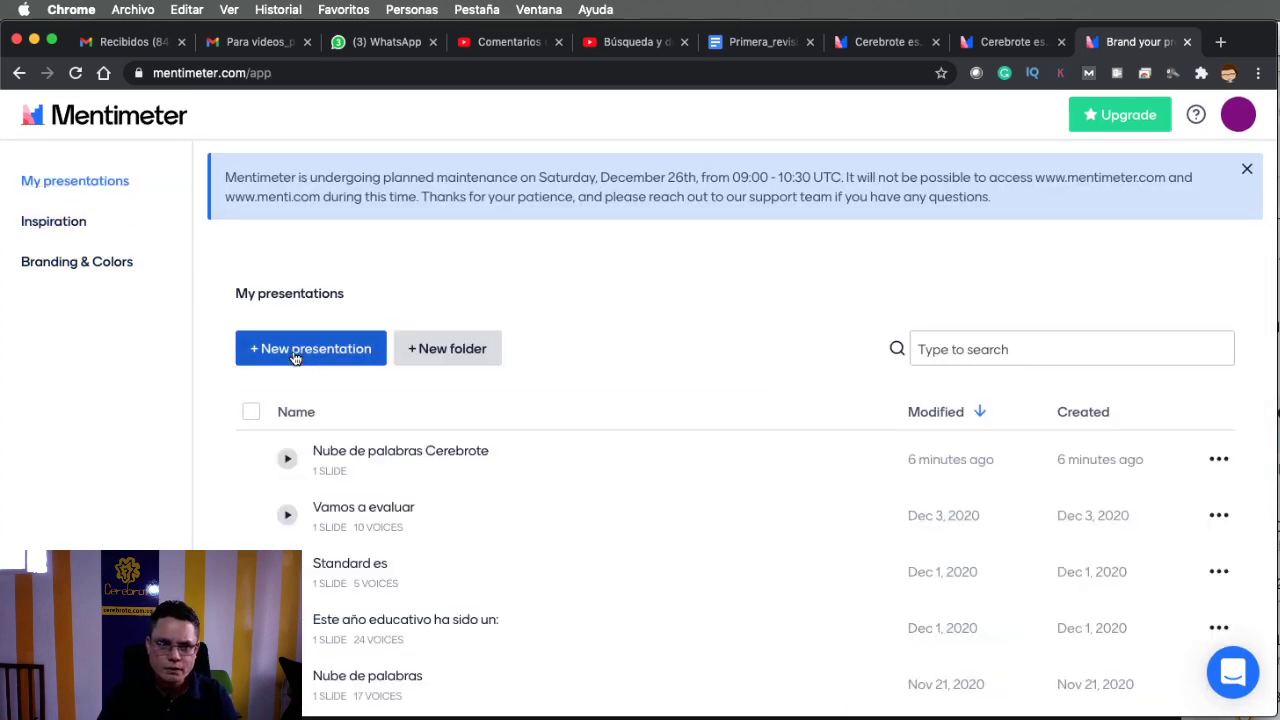
click(295, 358)
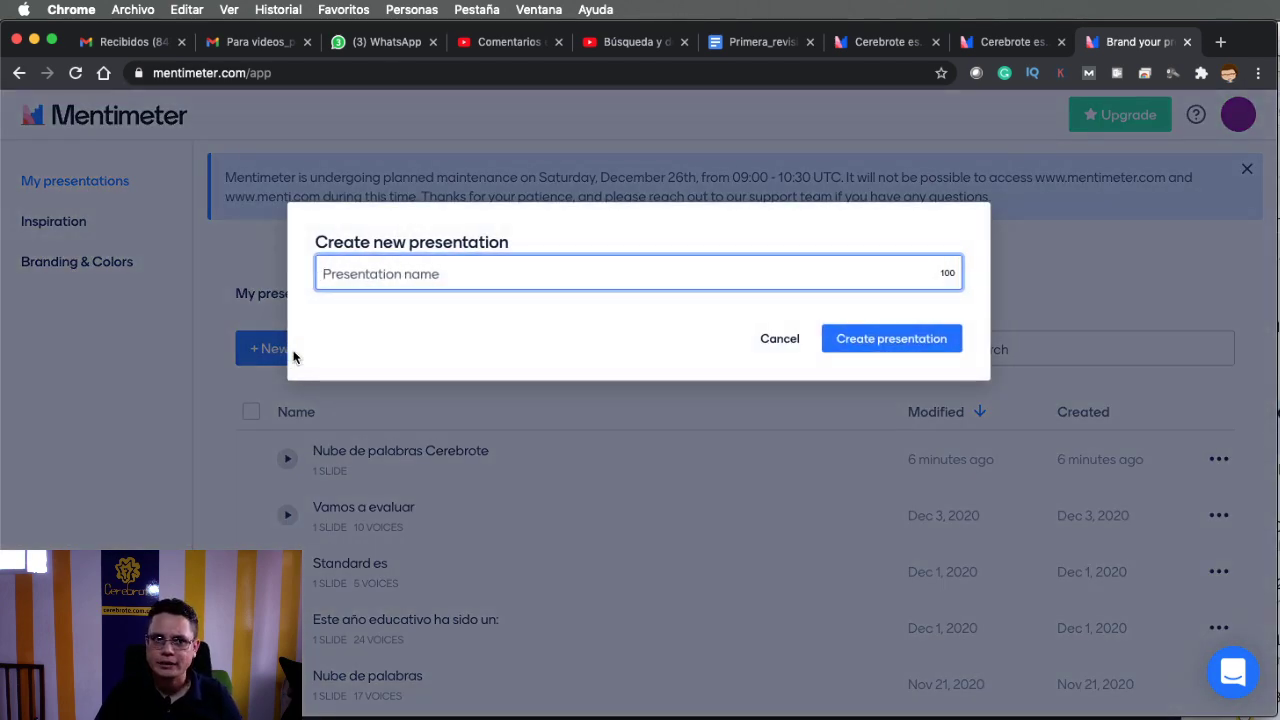
text(N)
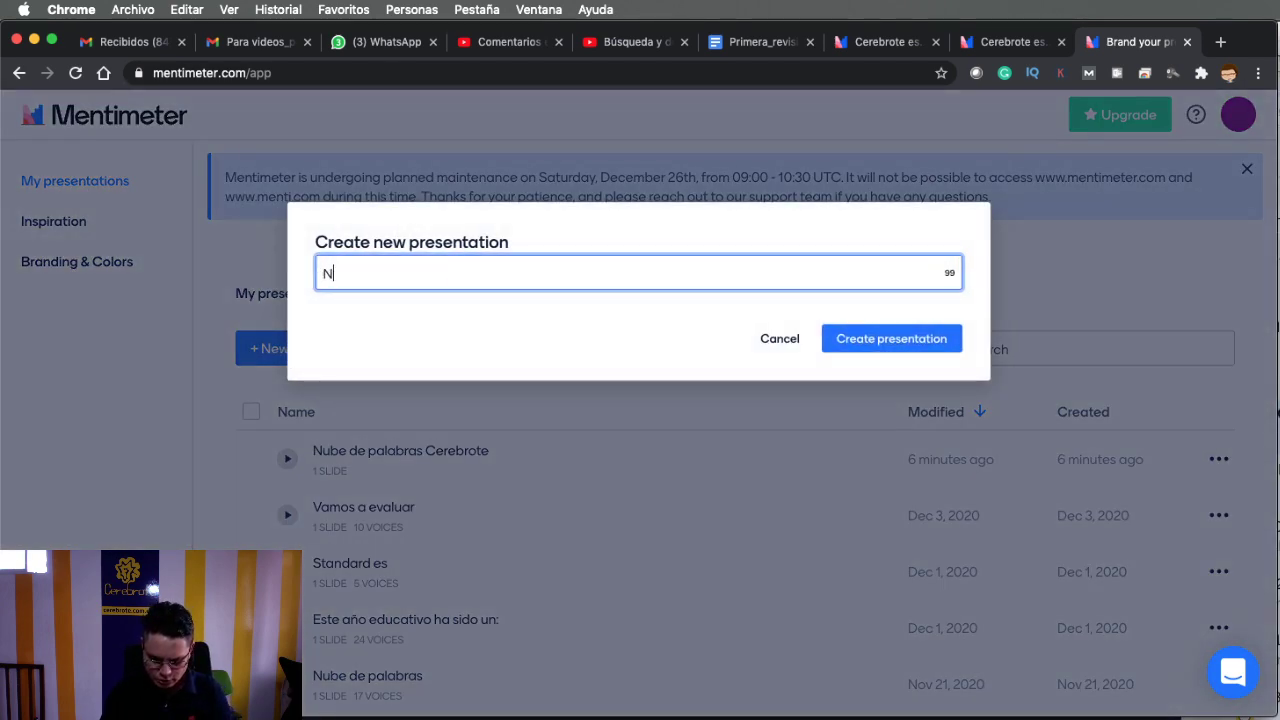
text(ube de pa)
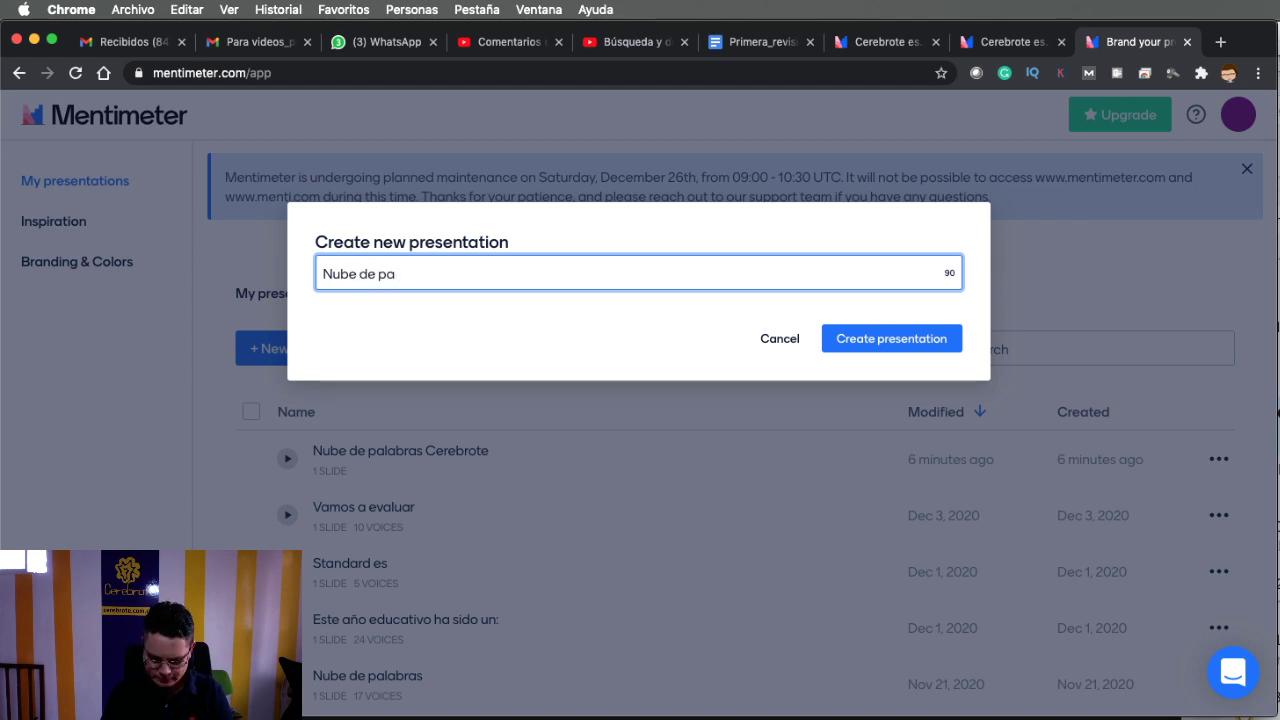
text(labras para clase)
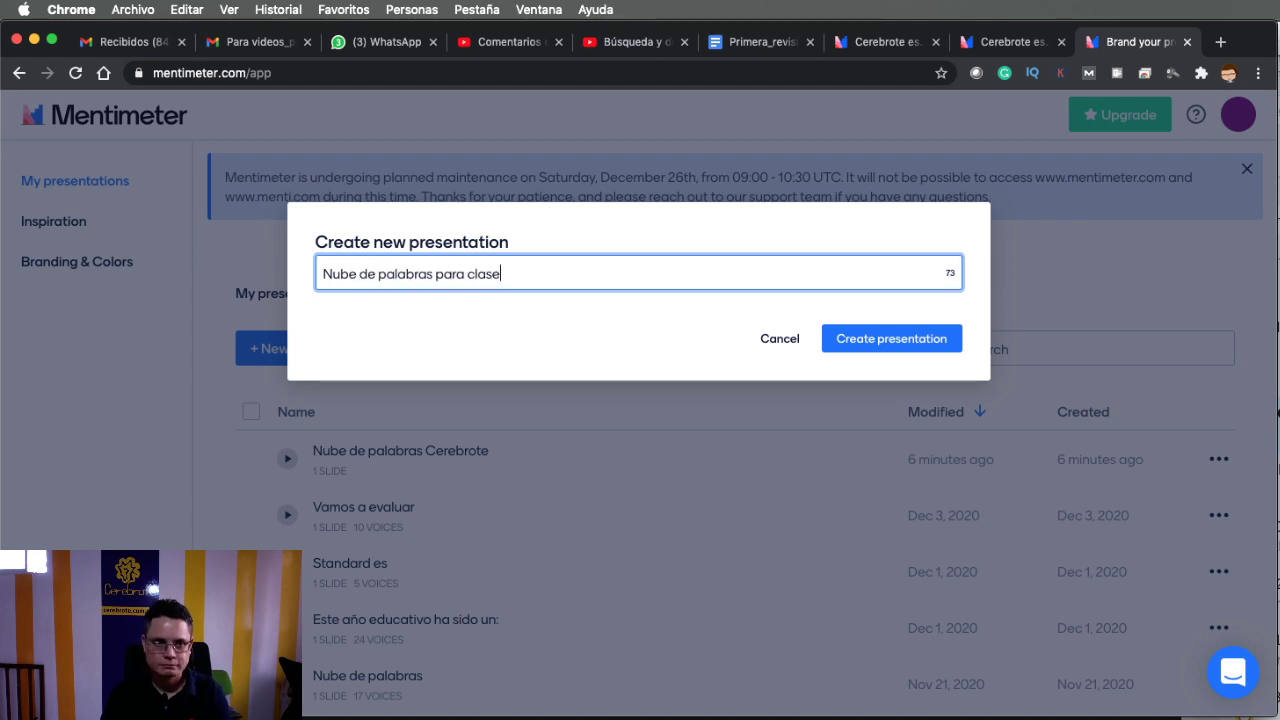
click(921, 345)
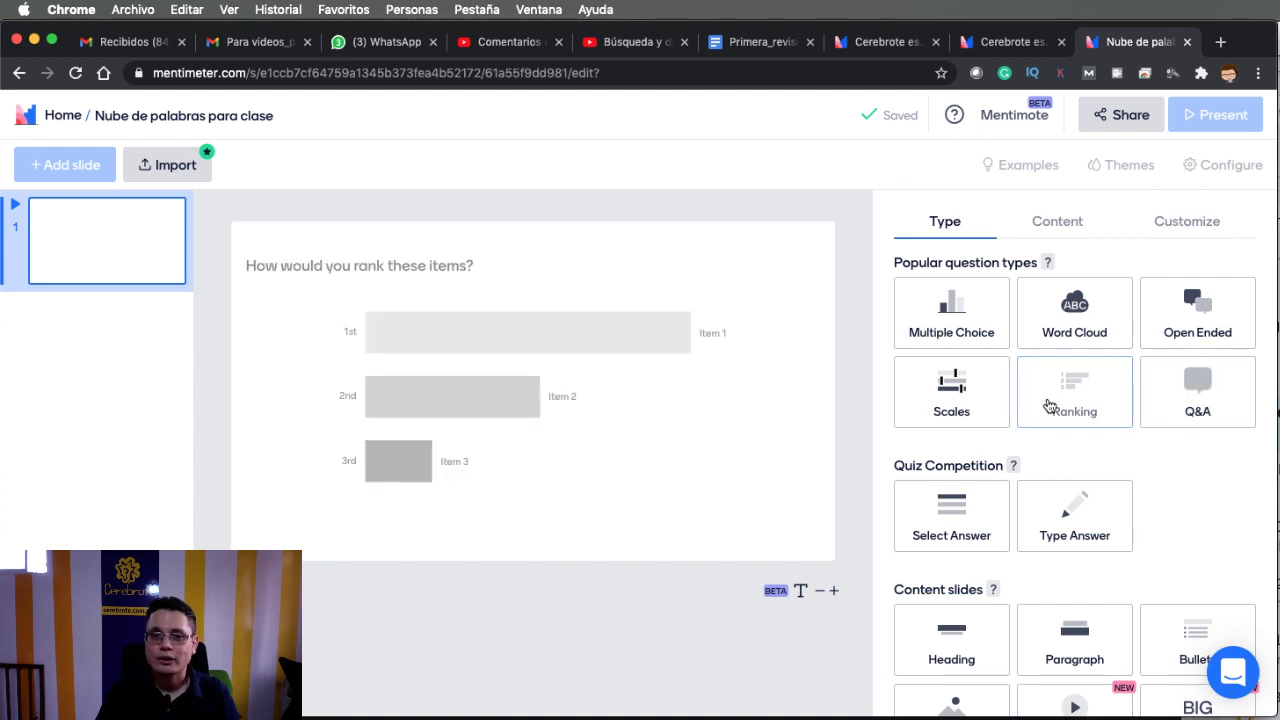
Choose Word Cloud as the question type for the first slide.
scroll(1037, 463, down, 5)
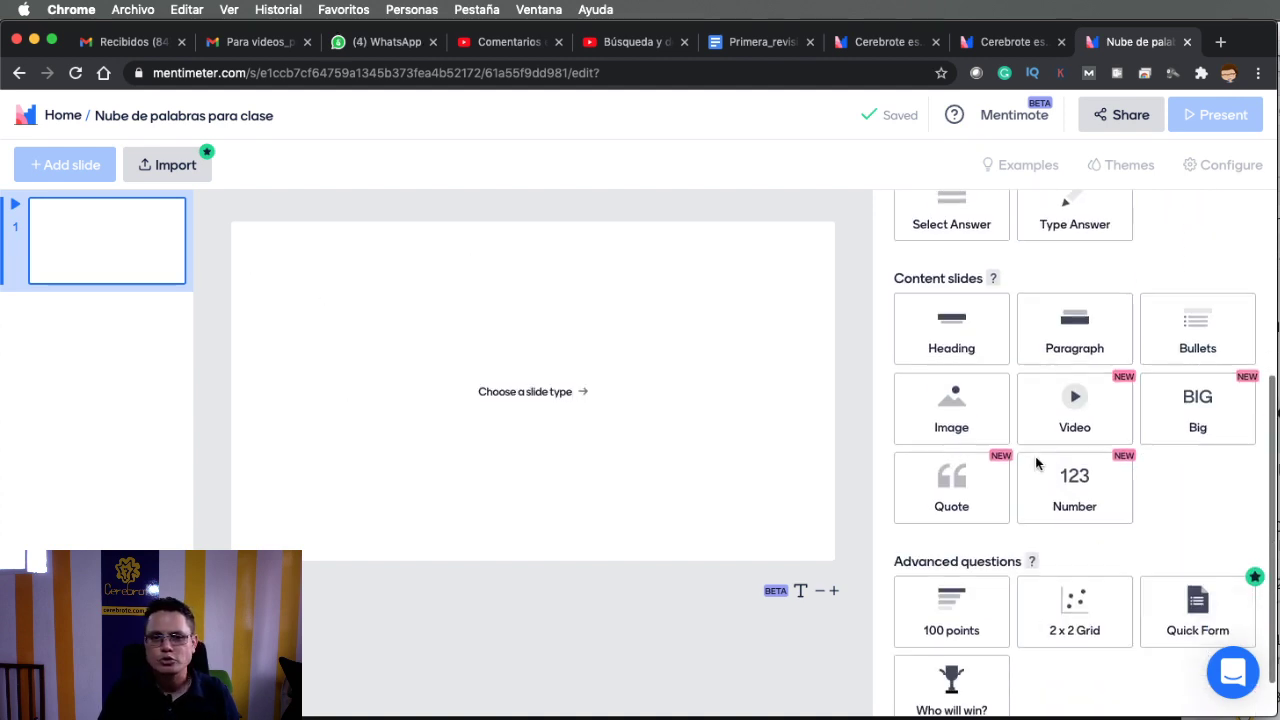
scroll(1037, 463, up, 5)
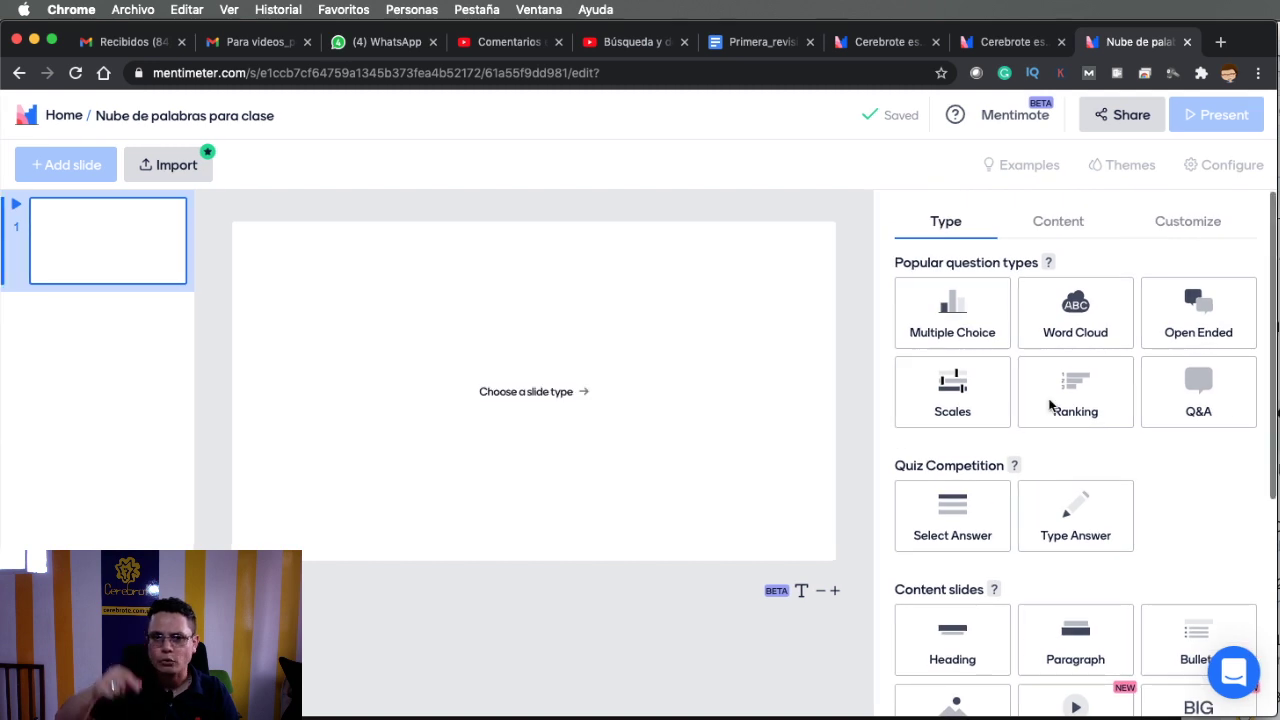
click(1080, 315)
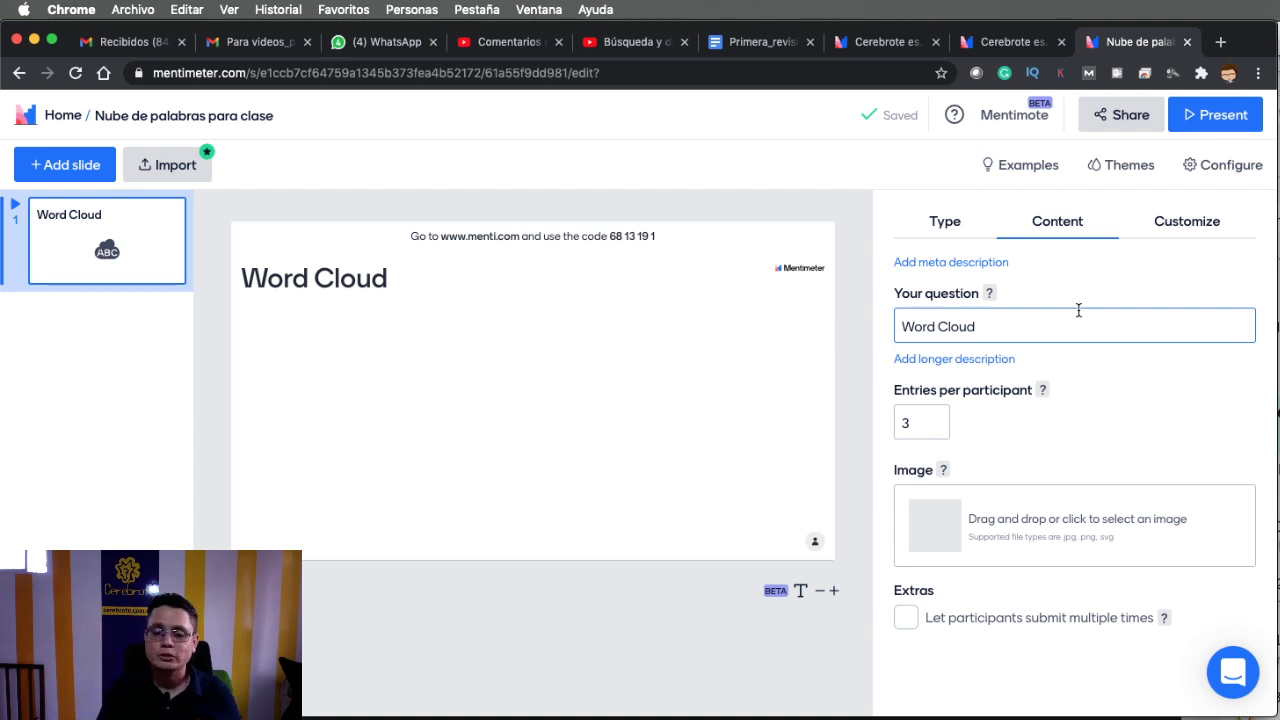
Replace the word cloud slide's question with "¿La navidad para ti es?".
triple_click(1000, 317)
key(BackSpace)
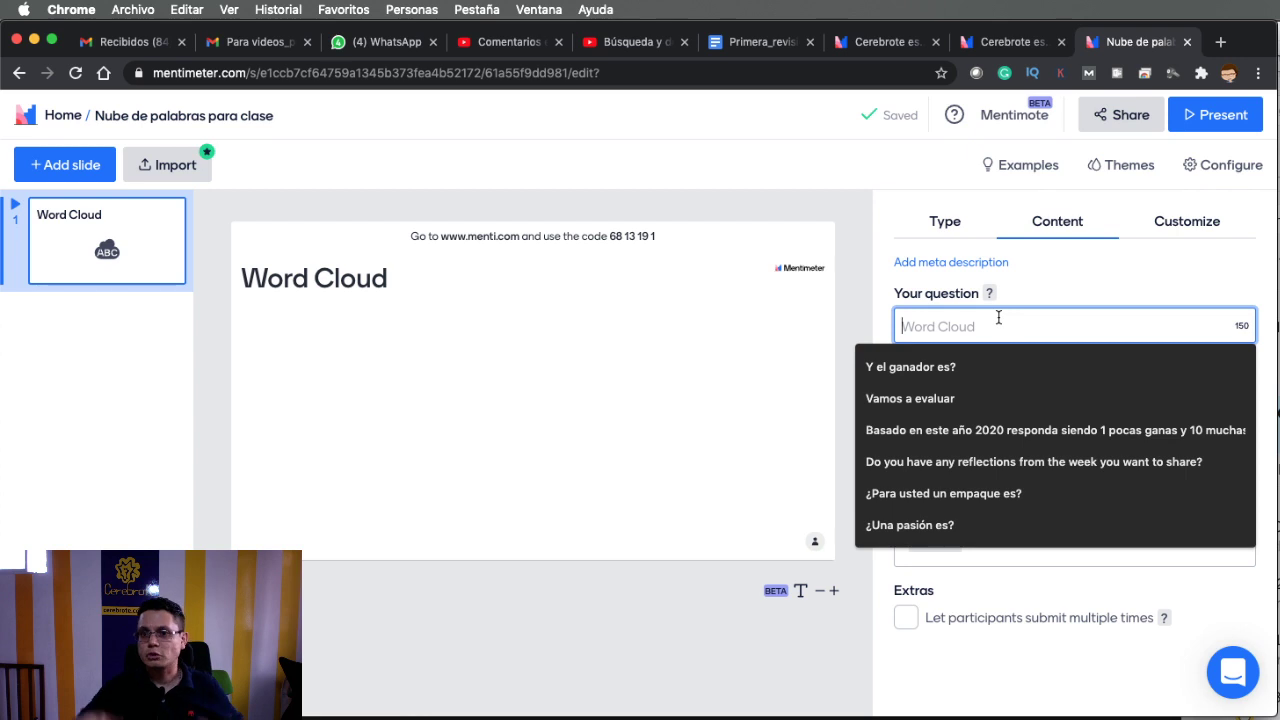
text(La nav)
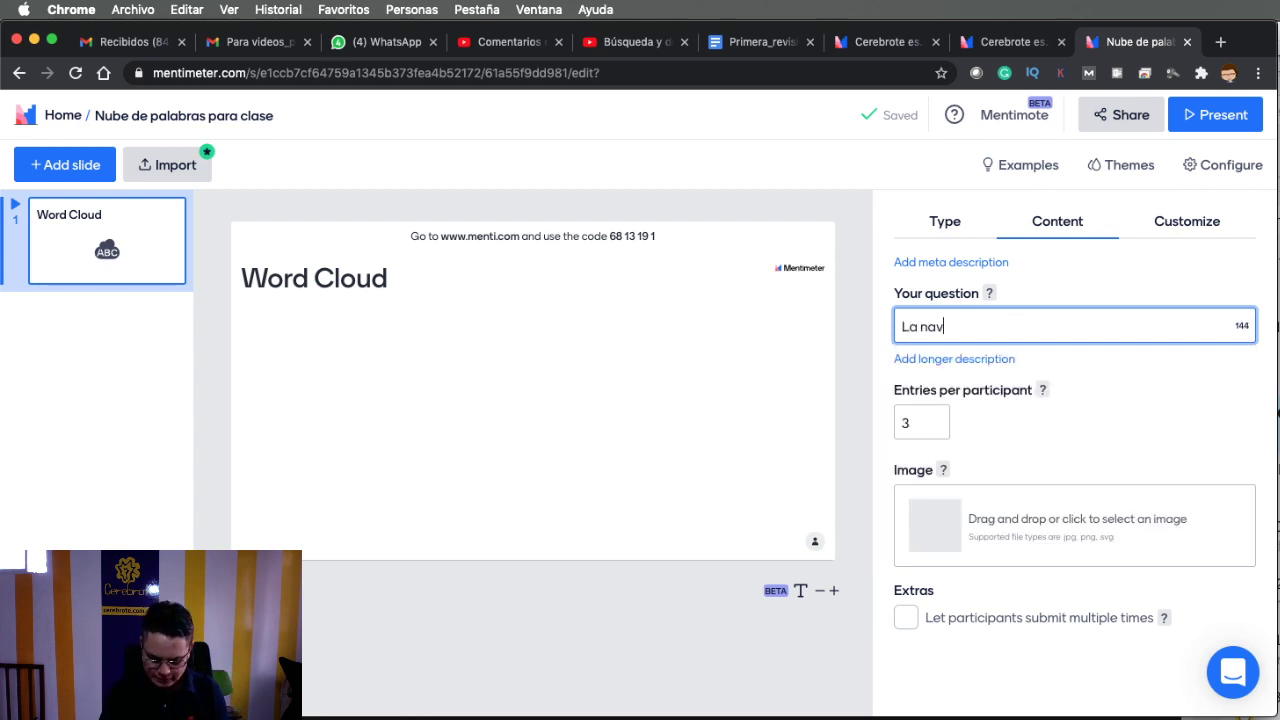
text(idad para ti)
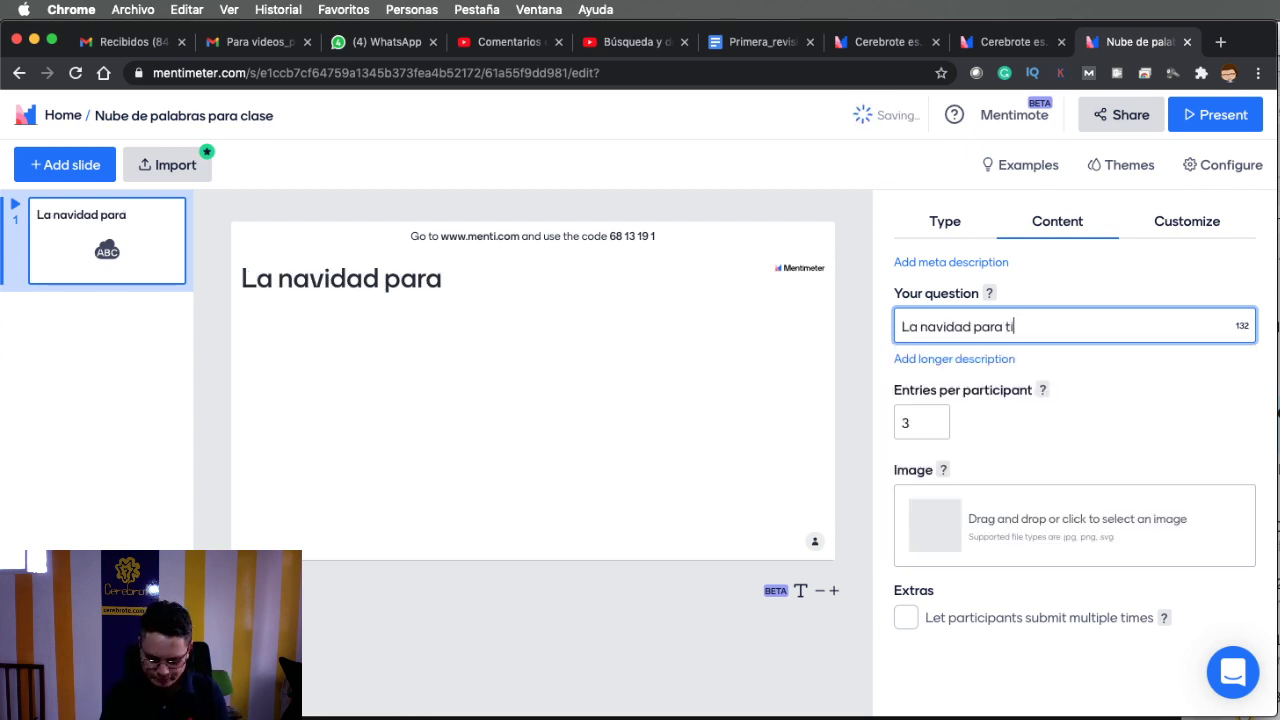
text( es?)
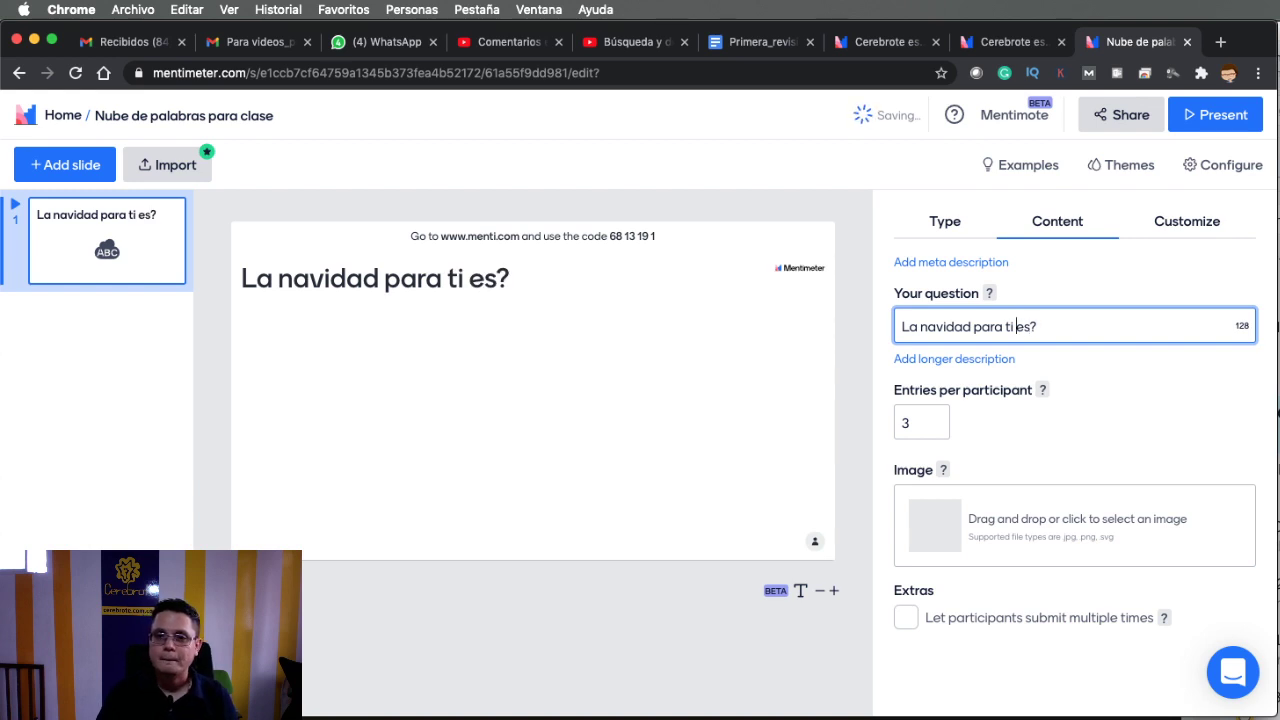
key(Left)
key(Left)
key(Left)
key(Left)
key(Left)
key(Left)
key(Left)
key(Left)
key(Left)
key(Left)
key(Left)
key(Left)
key(Left)
key(Left)
key(Left)
key(Left)
key(Left)
key(Left)
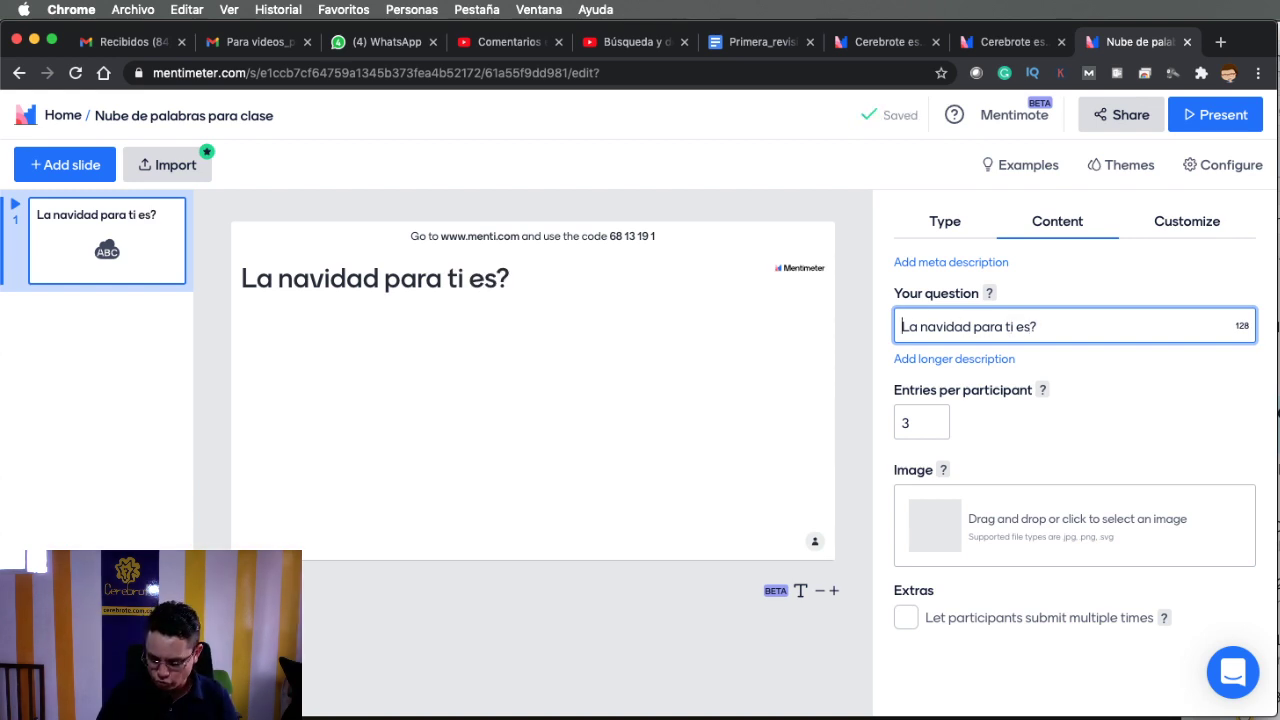
text(¿)
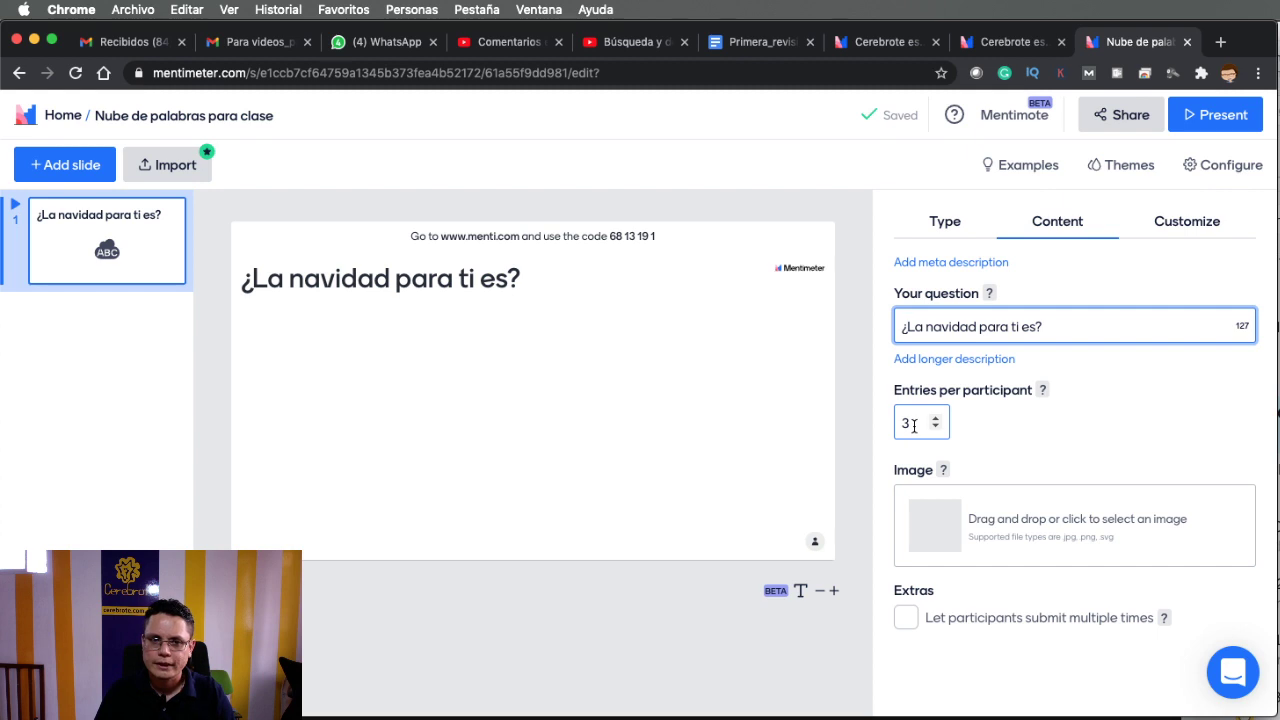
Set the word cloud's entries per participant to 1.
click(1042, 390)
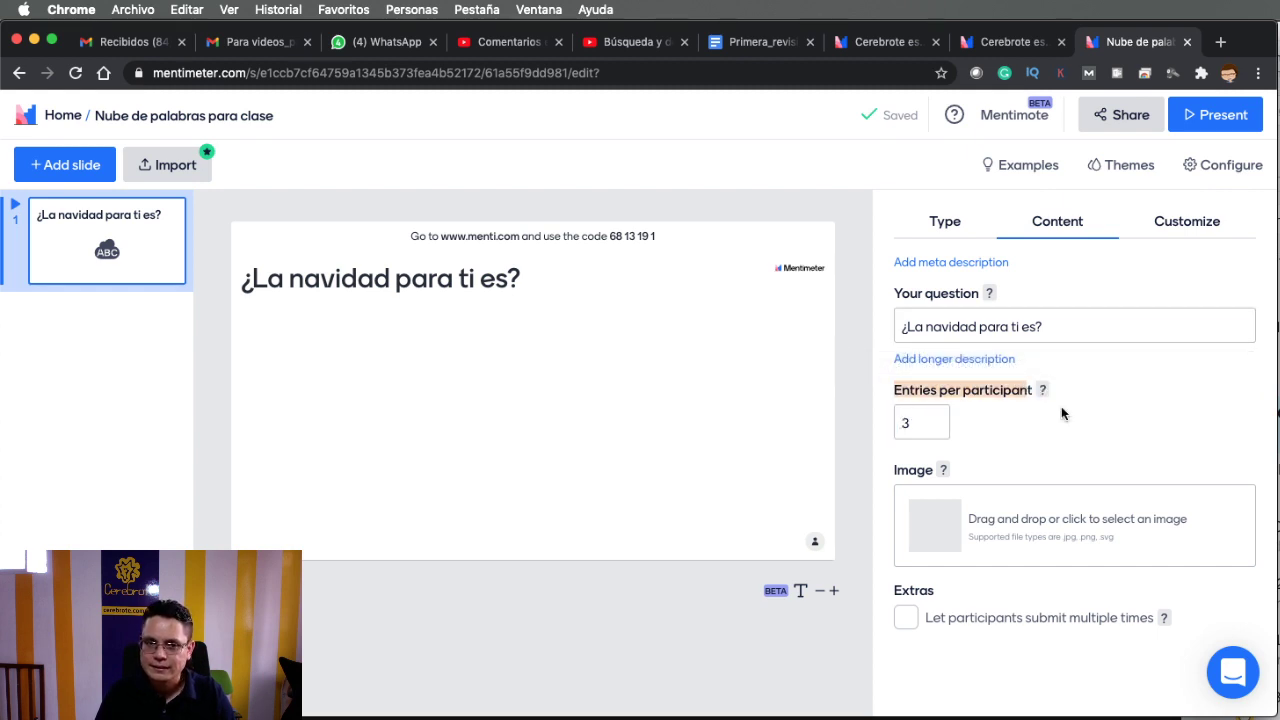
click(935, 429)
click(935, 429)
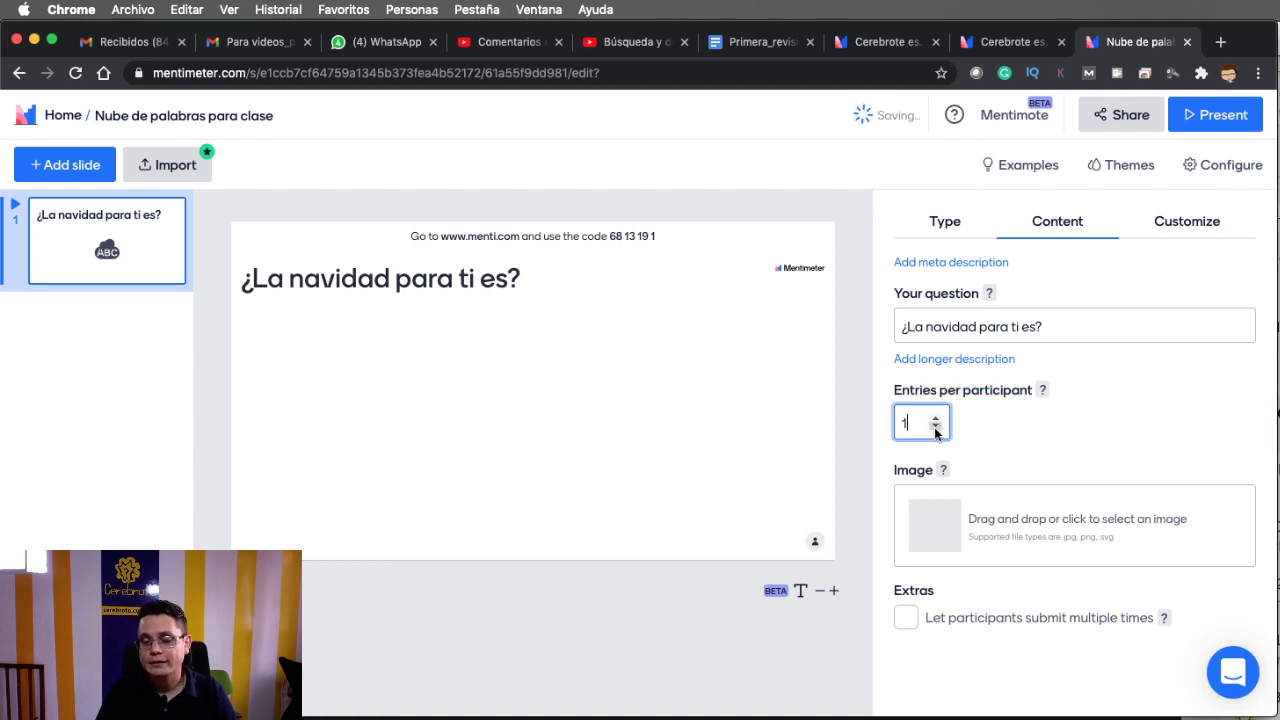
click(965, 423)
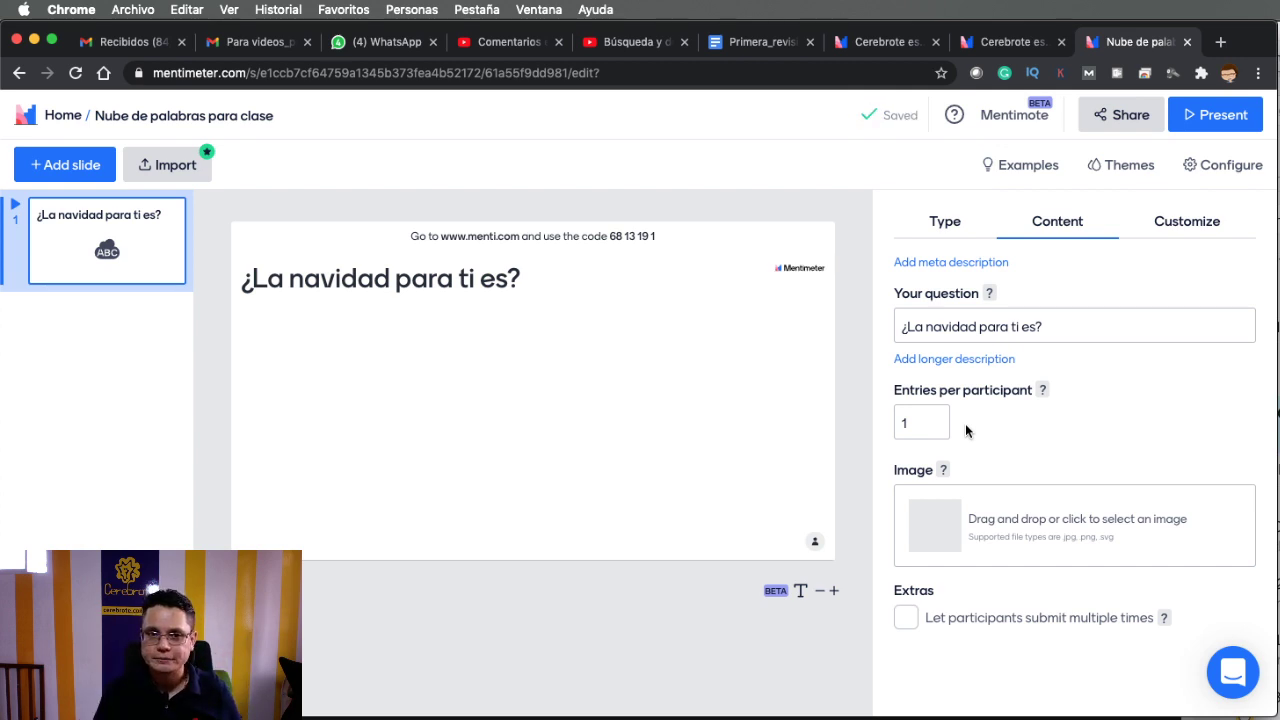
click(937, 432)
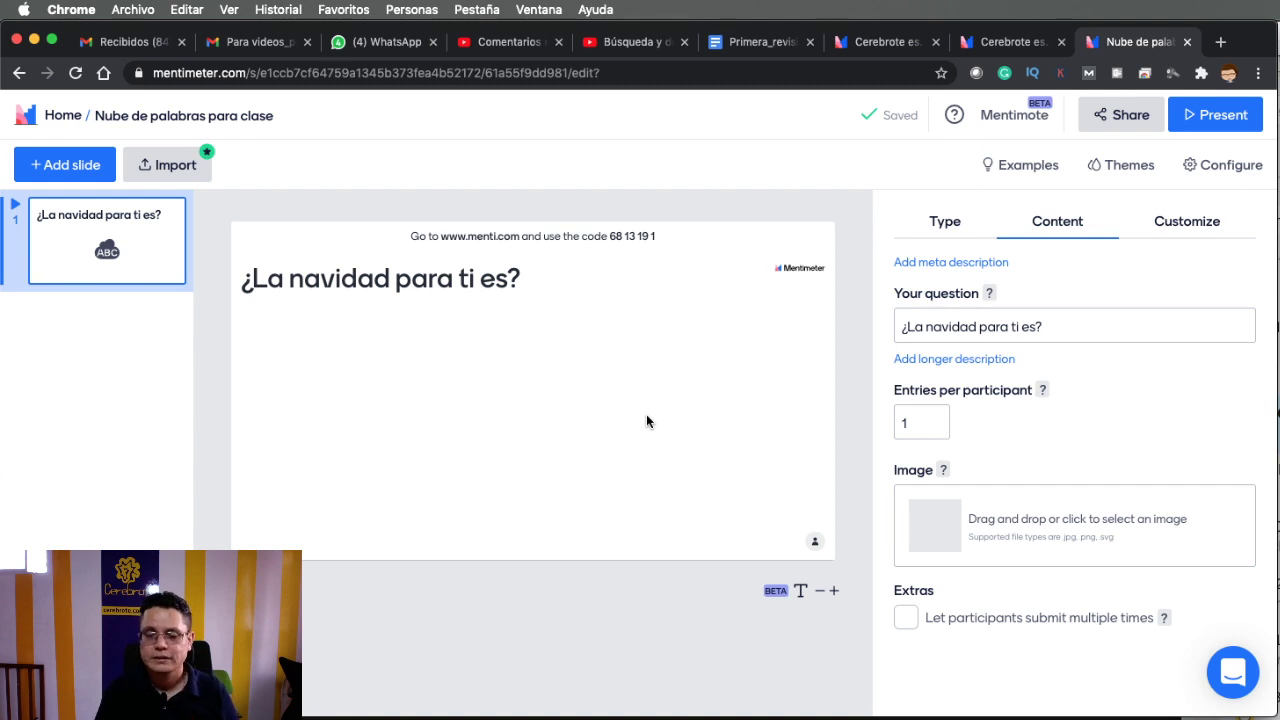
click(920, 332)
click(1010, 372)
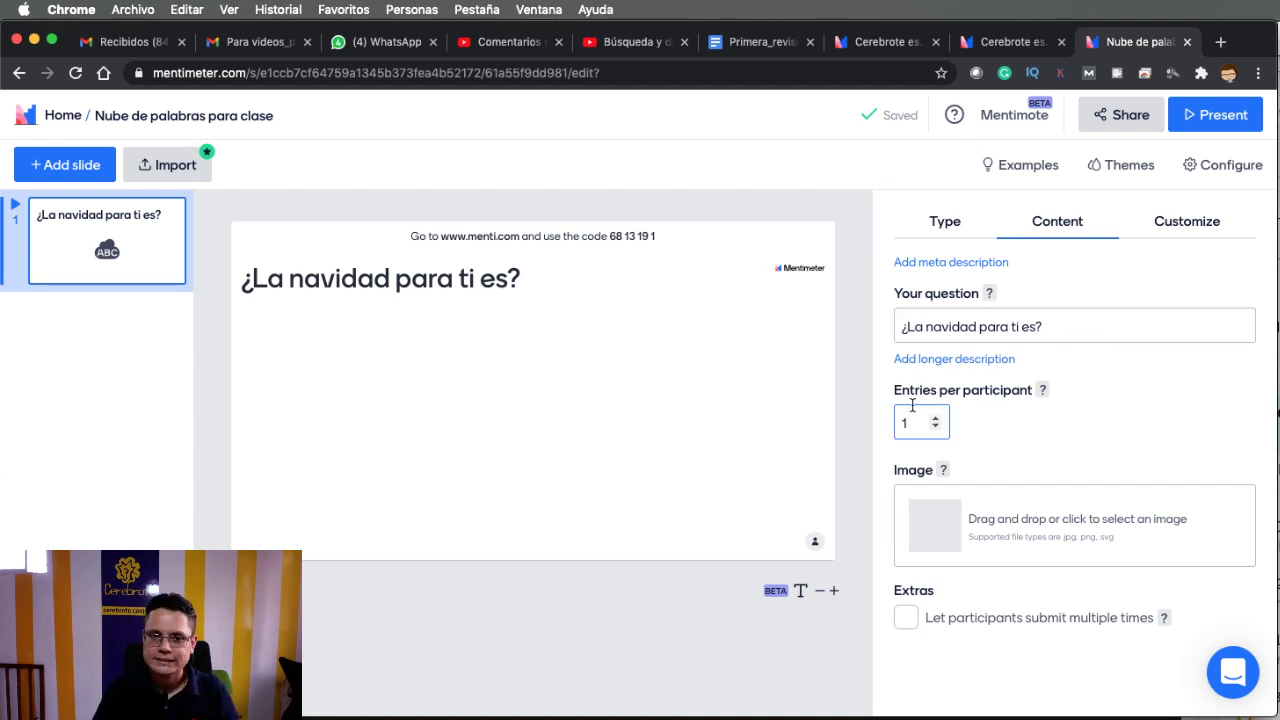
Review the slide's customization settings and open the presentation's sharing options for participation.
click(1180, 228)
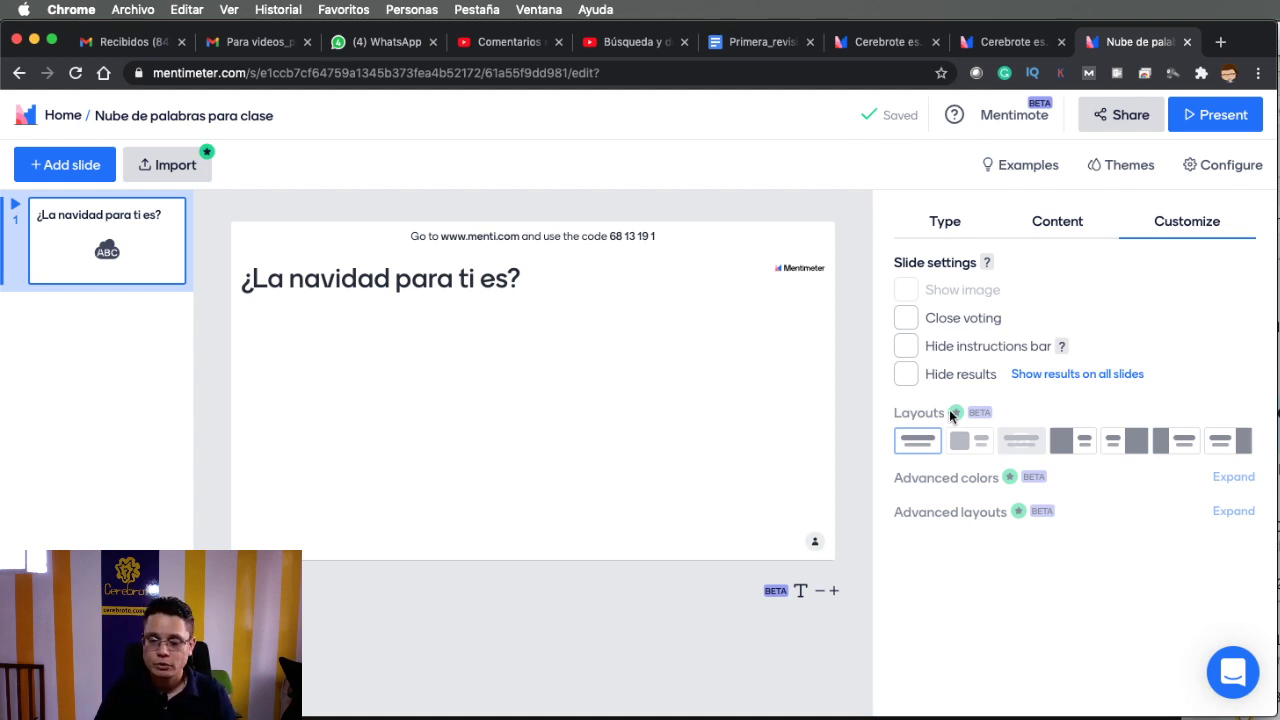
click(1035, 218)
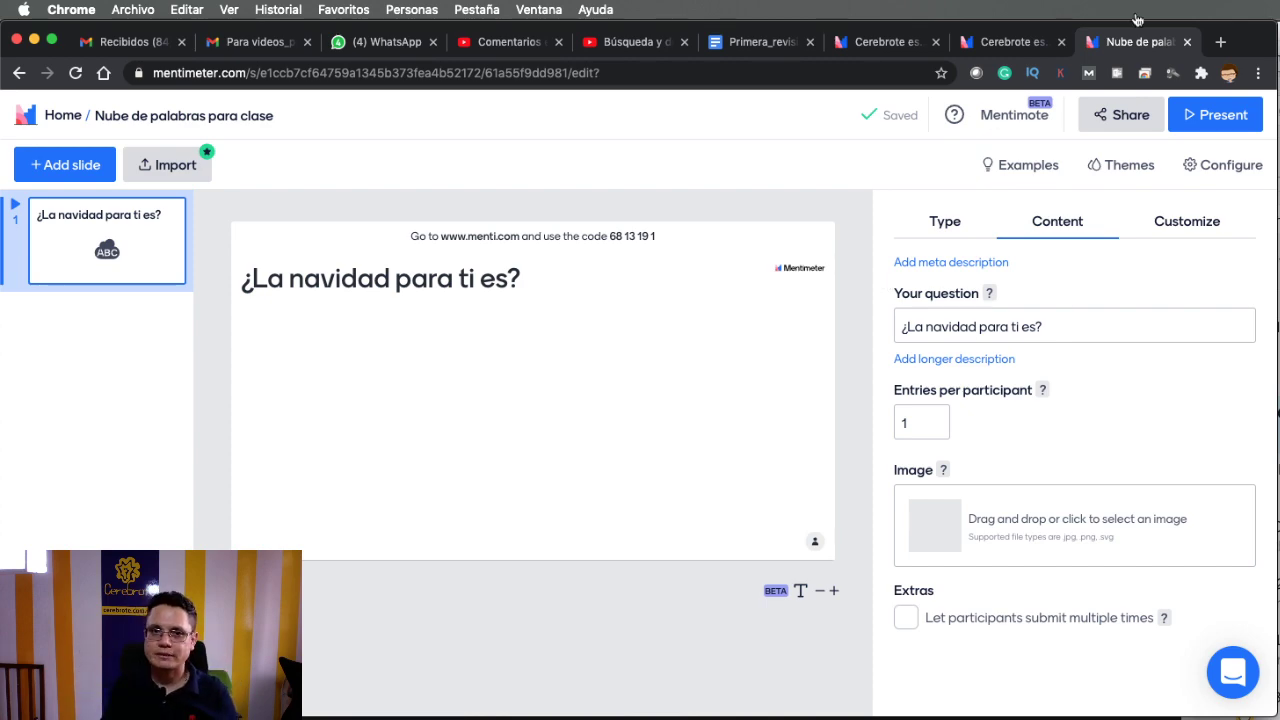
click(1136, 118)
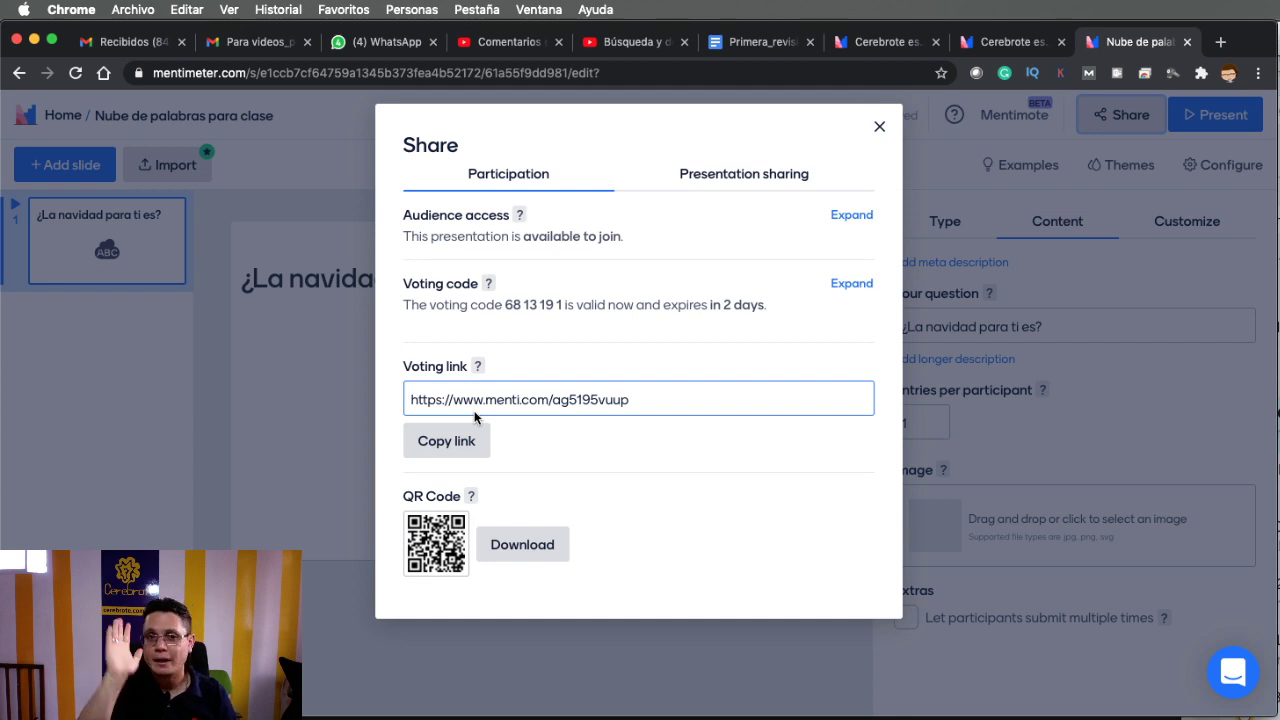
Copy the presentation's voting link from the sharing options and open it in a new browser tab.
click(446, 440)
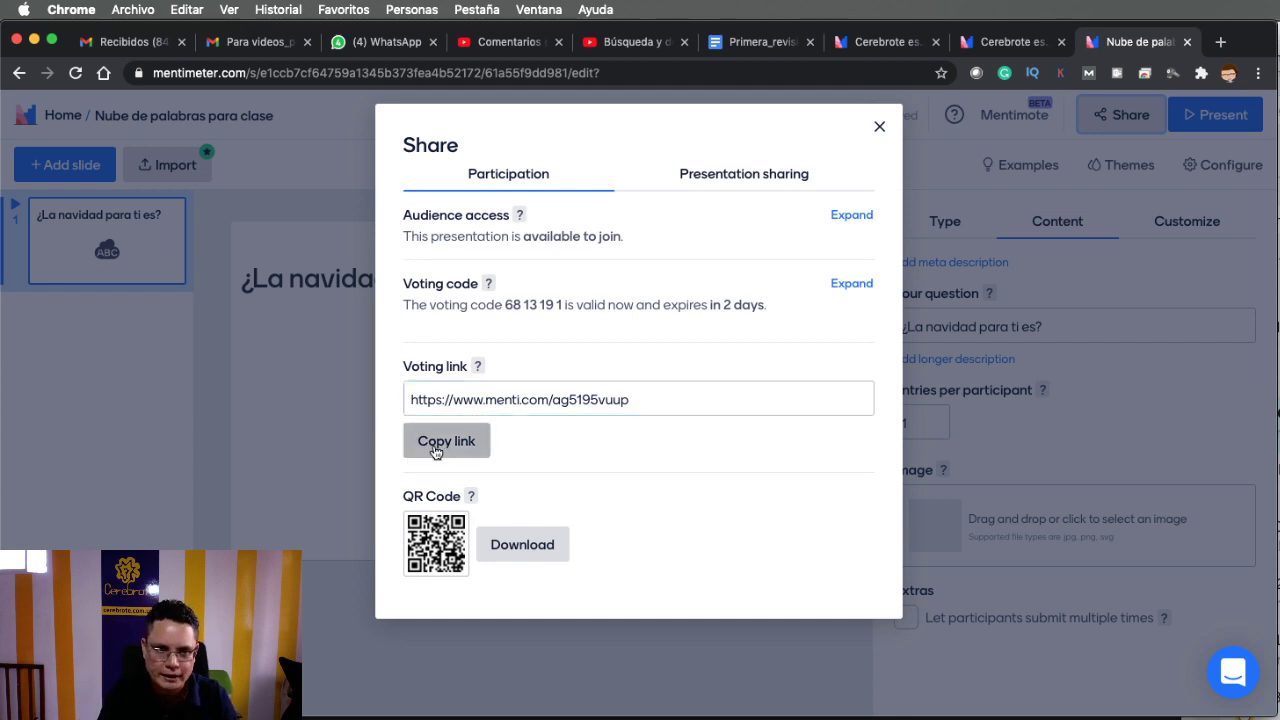
click(436, 450)
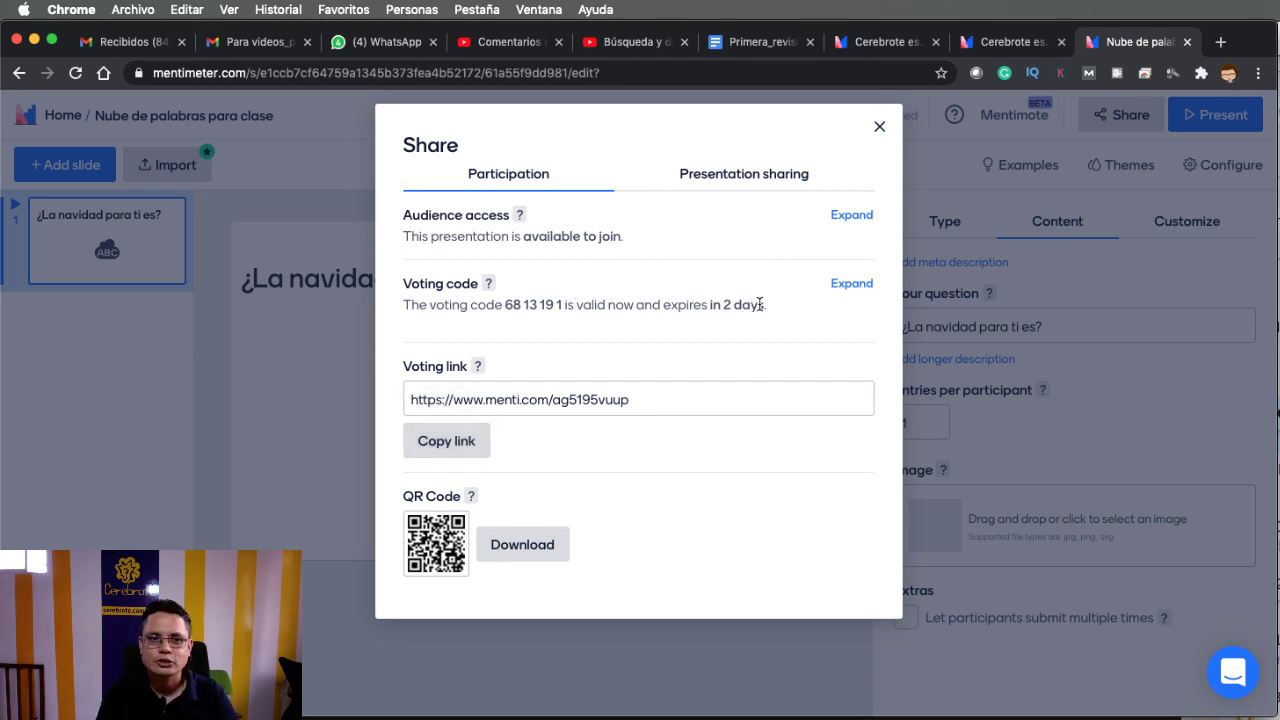
drag(763, 304, 718, 300)
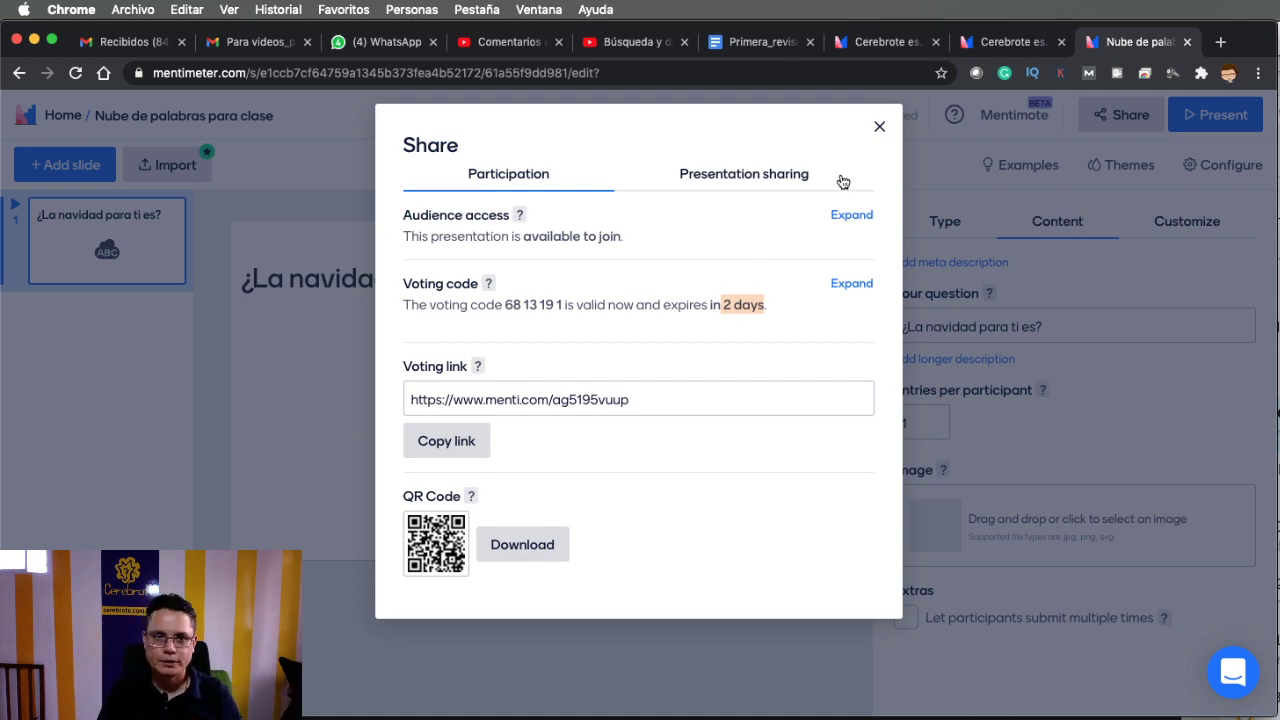
click(877, 127)
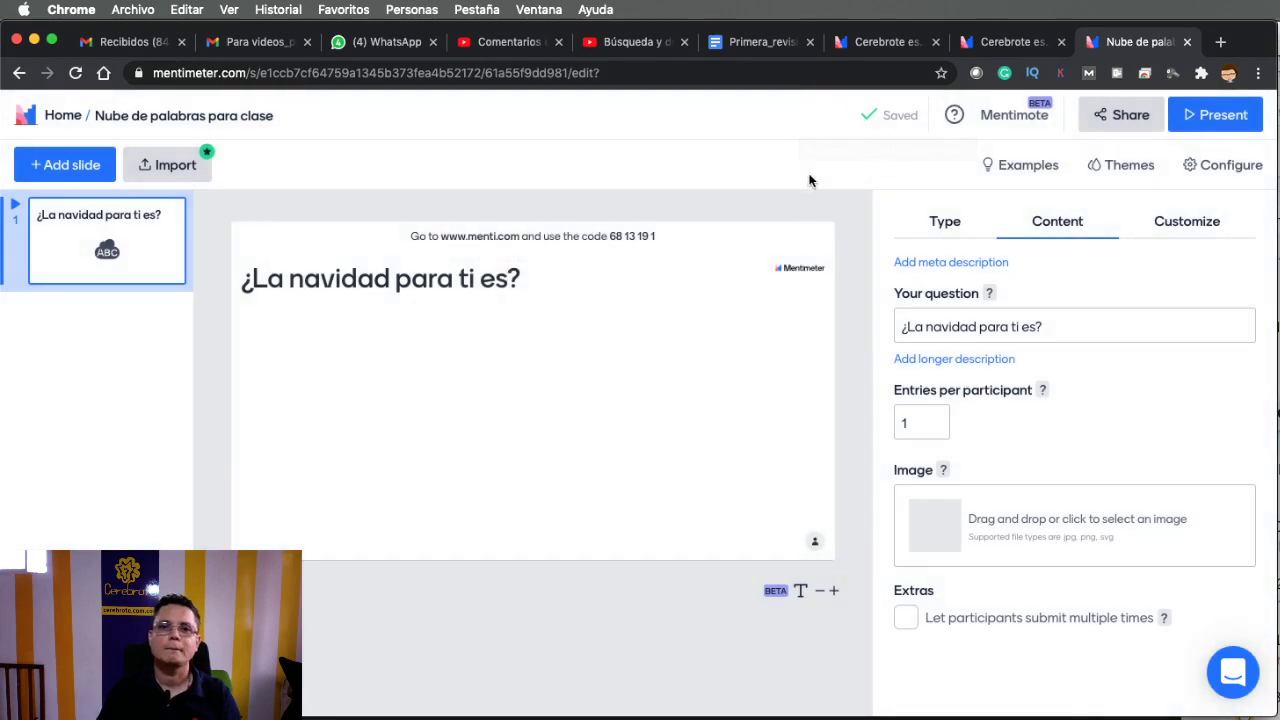
click(1221, 42)
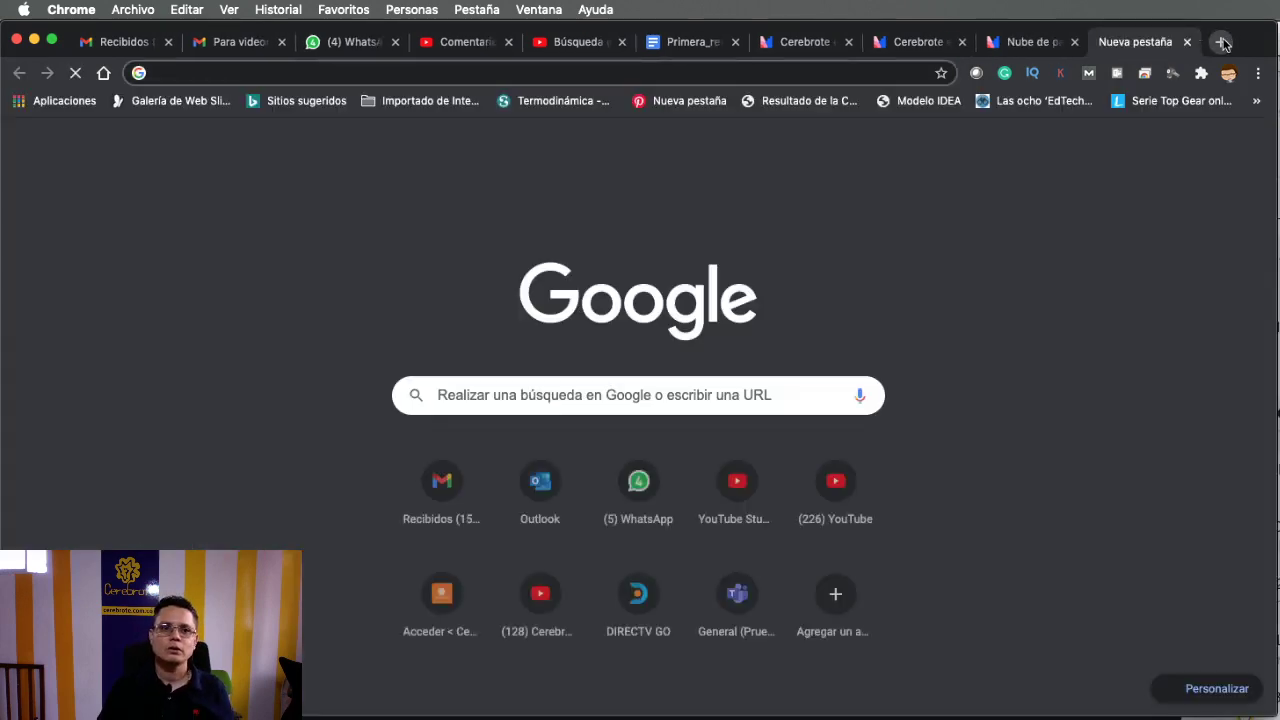
key(super+v)
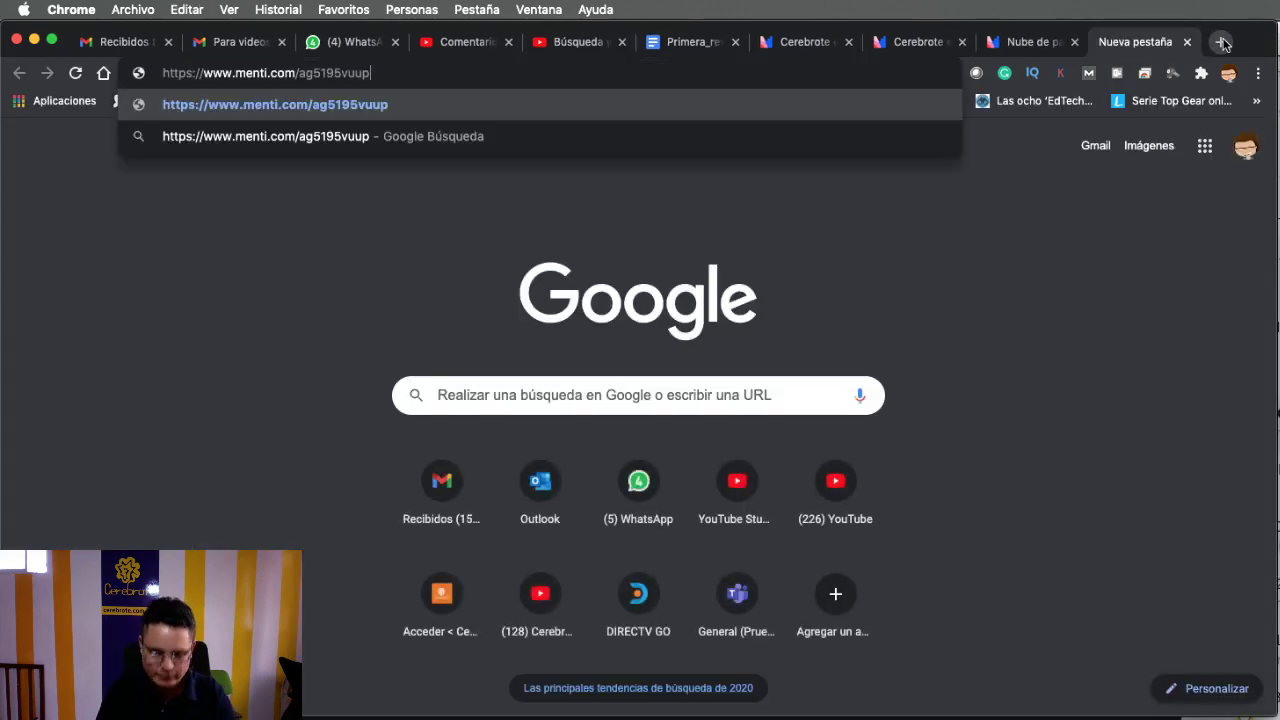
key(Return)
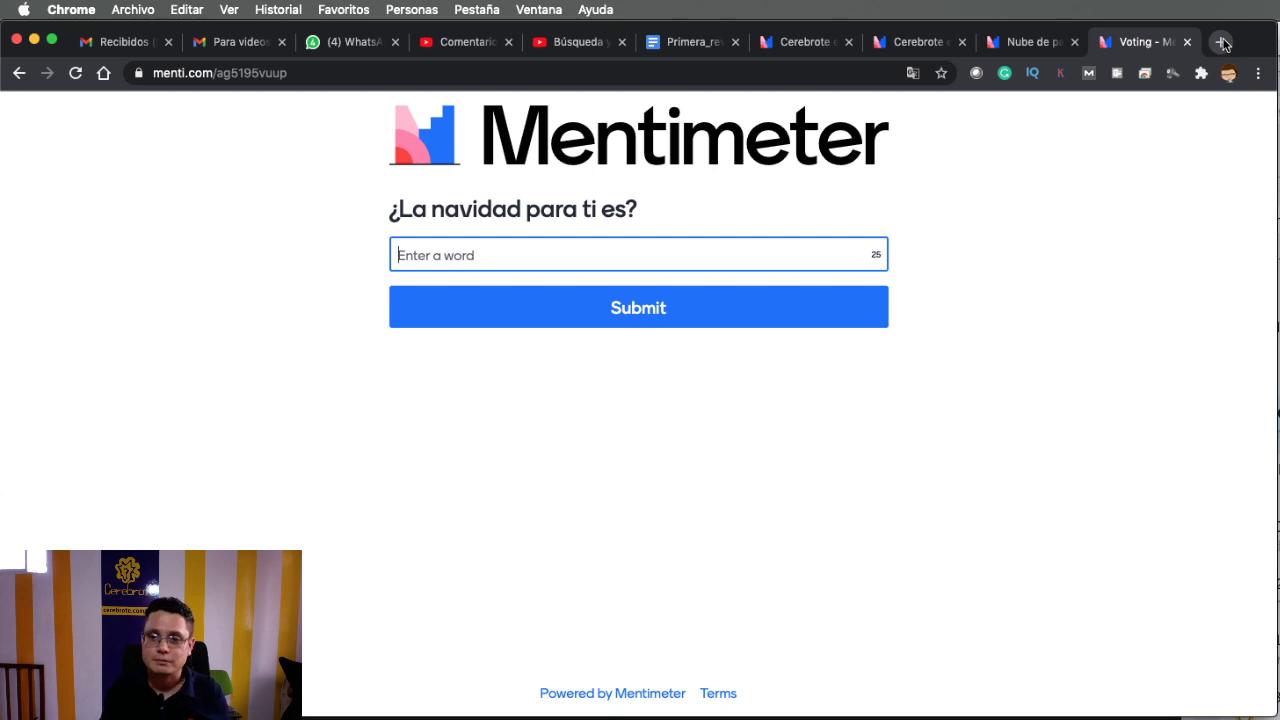
text(La fiet)
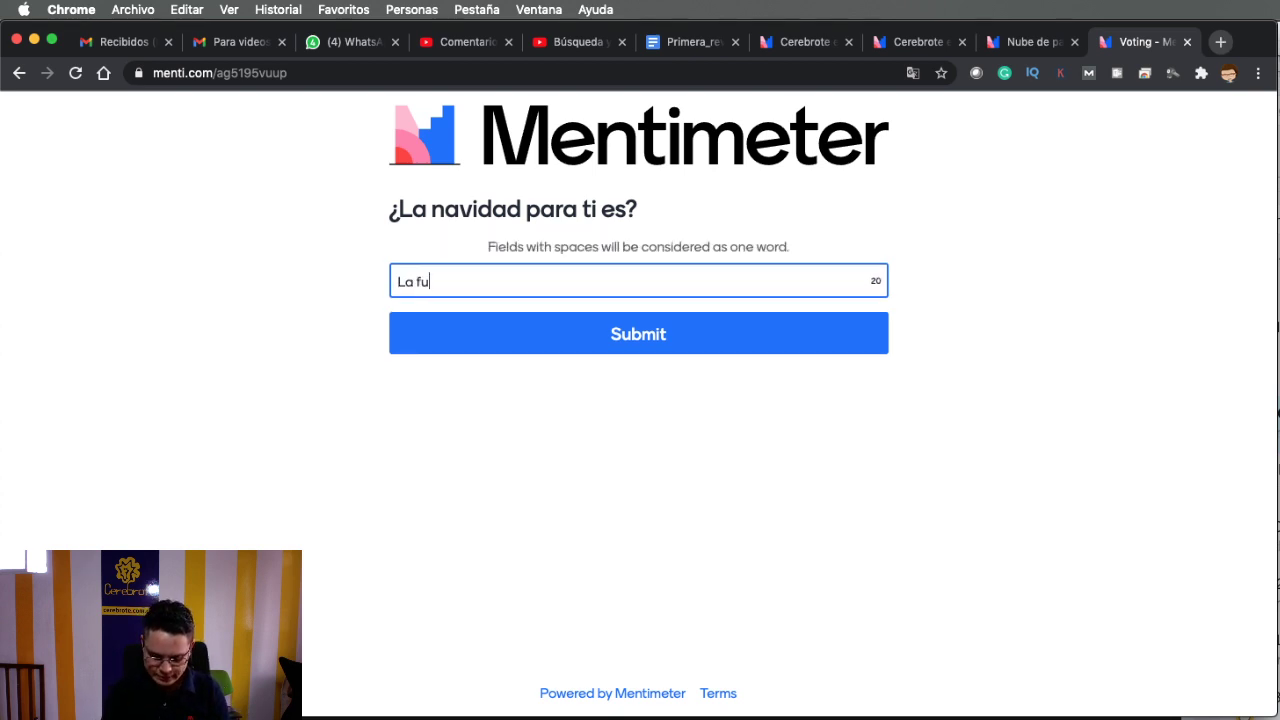
key(BackSpace)
key(BackSpace)
key(BackSpace)
text(iesta de la)
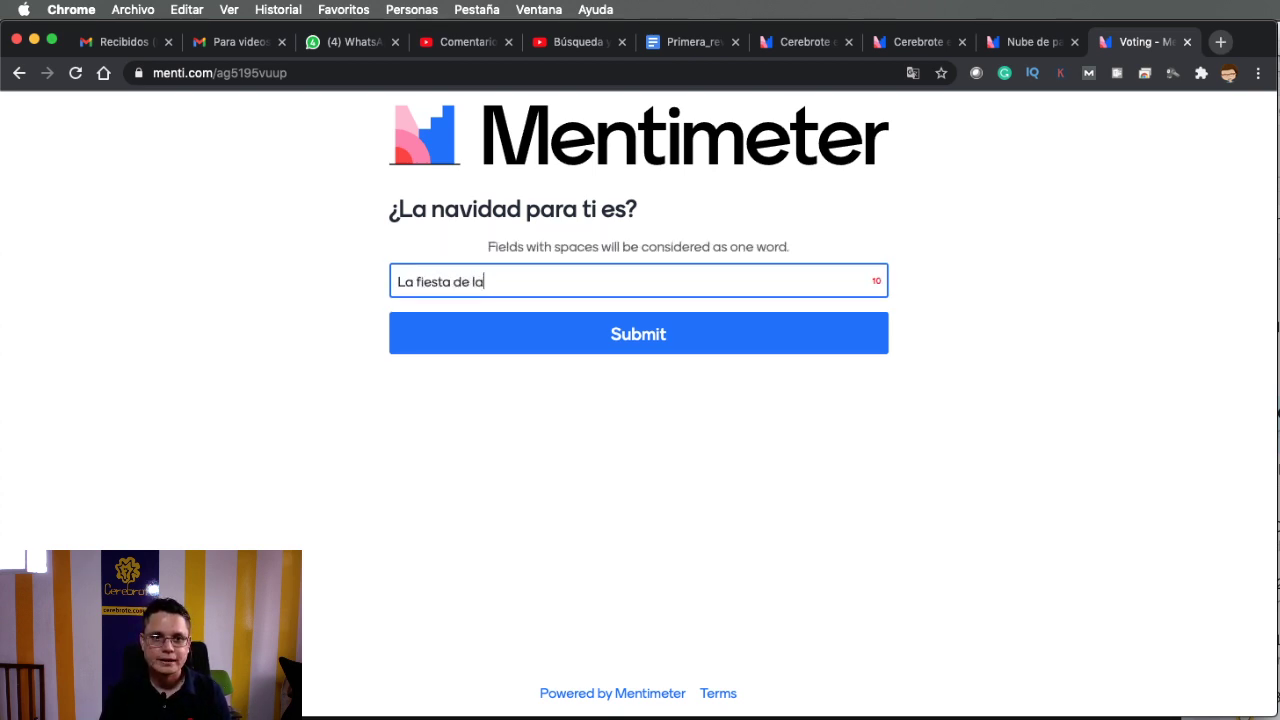
text( familia)
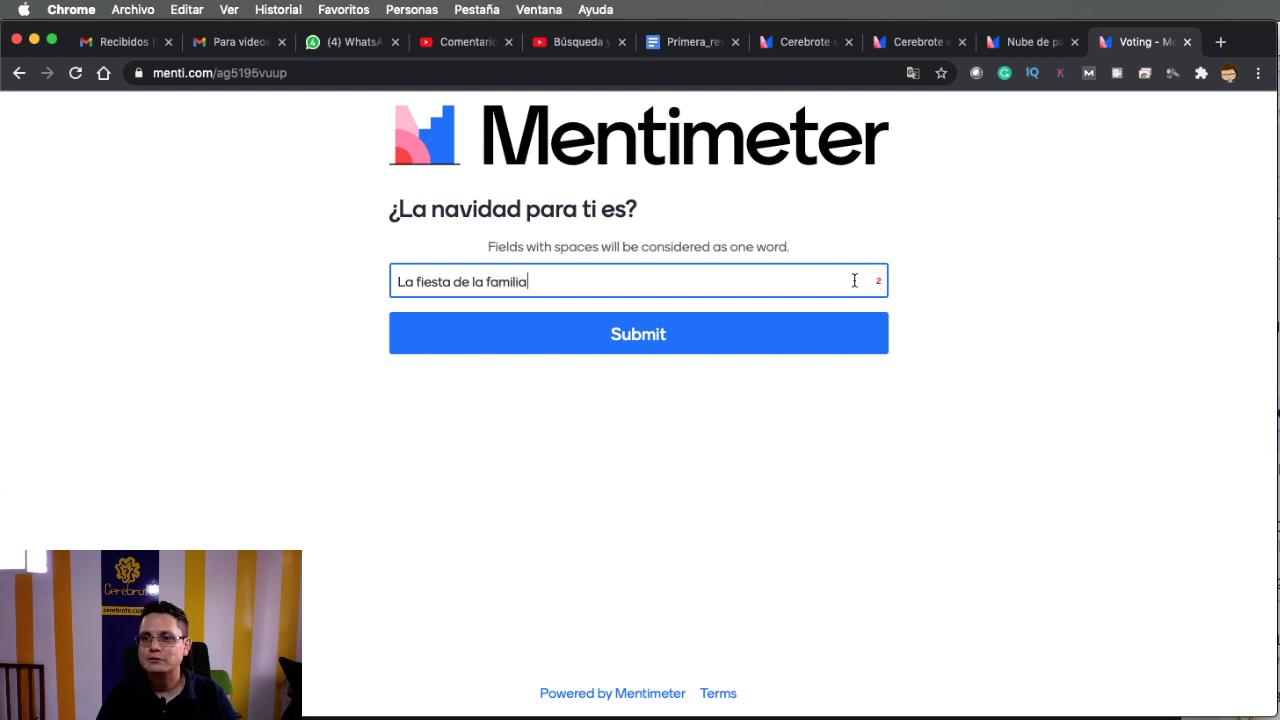
key(super+a)
key(BackSpace)
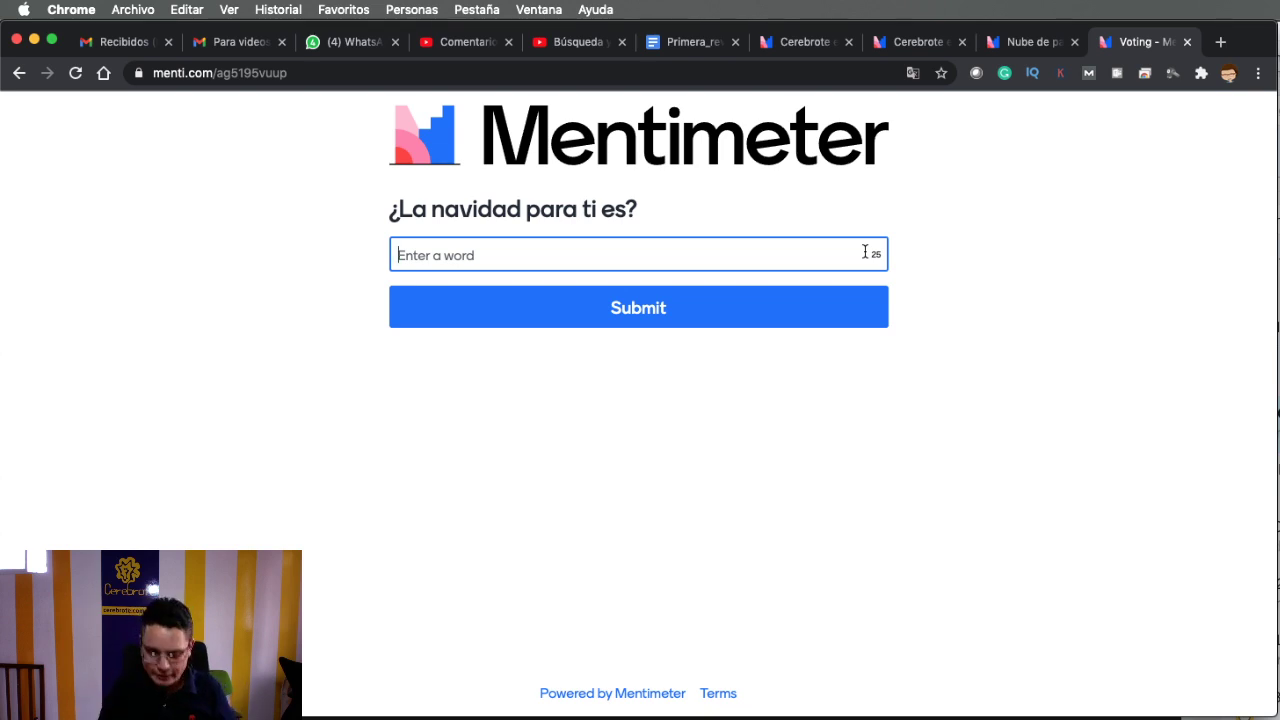
Submit "familia" as the participant's answer and return to the presentation editor to check the word cloud slide.
text(familia)
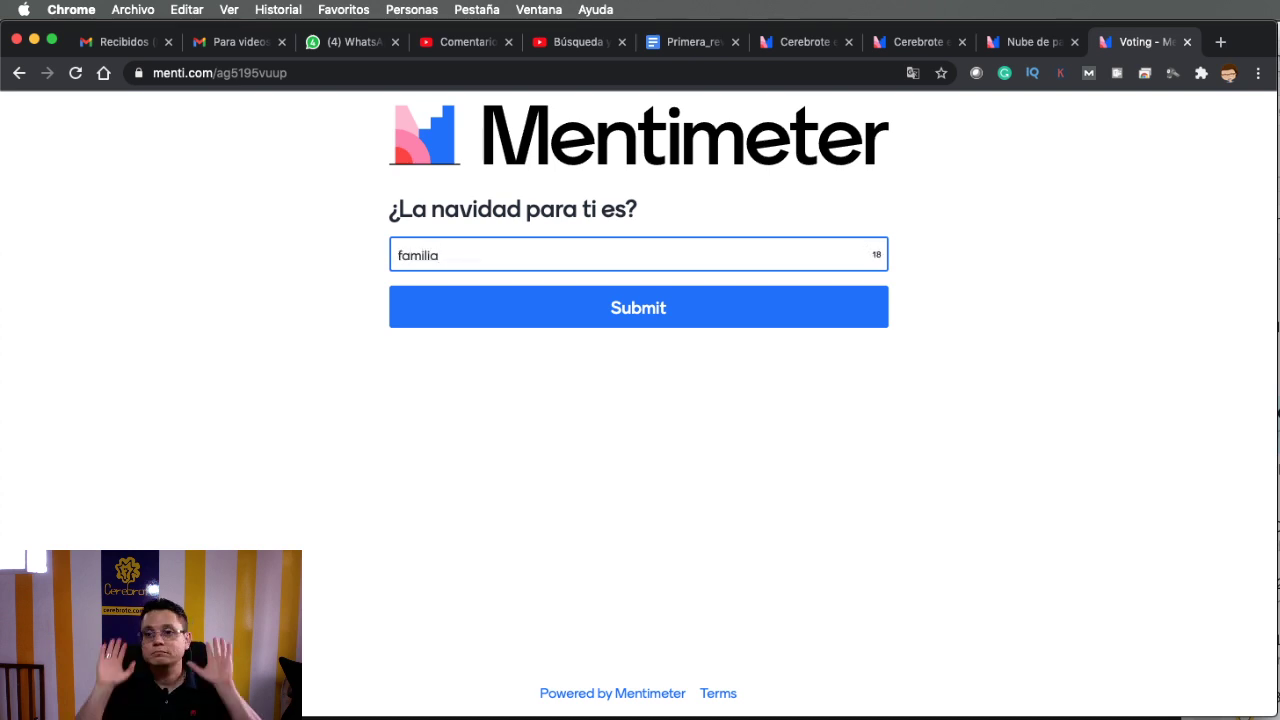
click(704, 312)
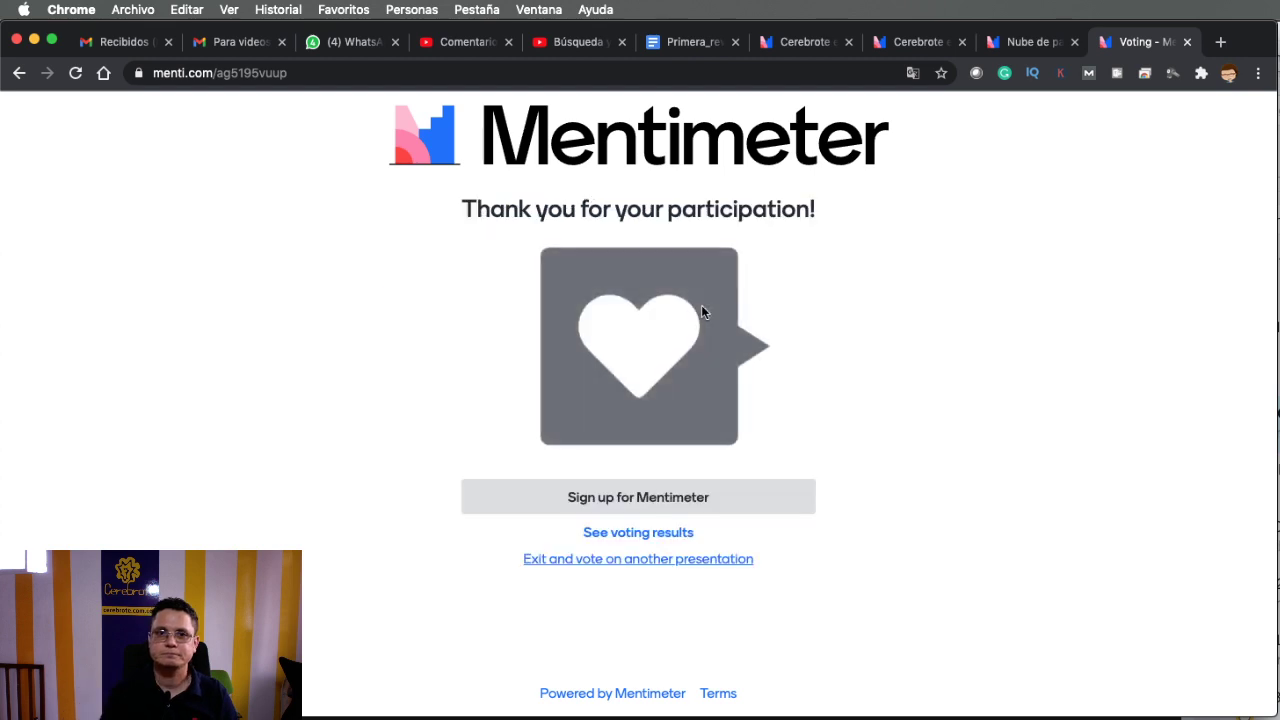
click(1010, 45)
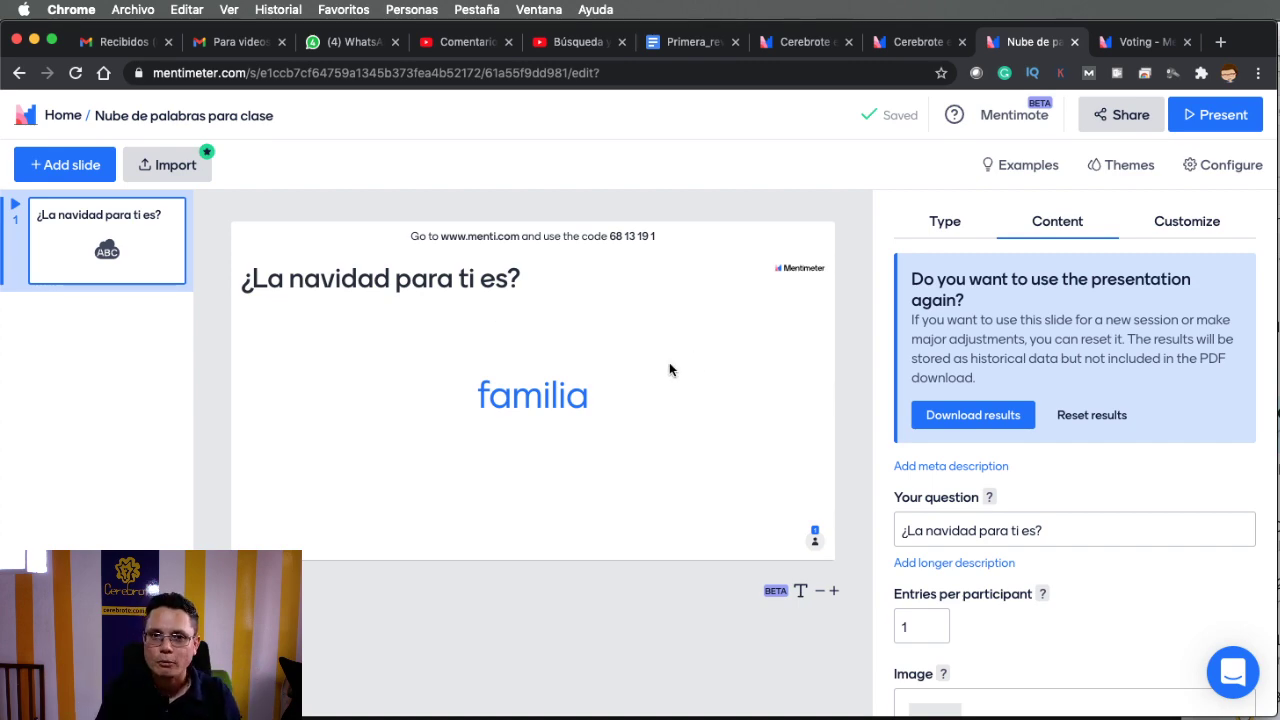
Copy the link to the live results from the presentation's sharing options and open it in a new browser tab.
click(1120, 117)
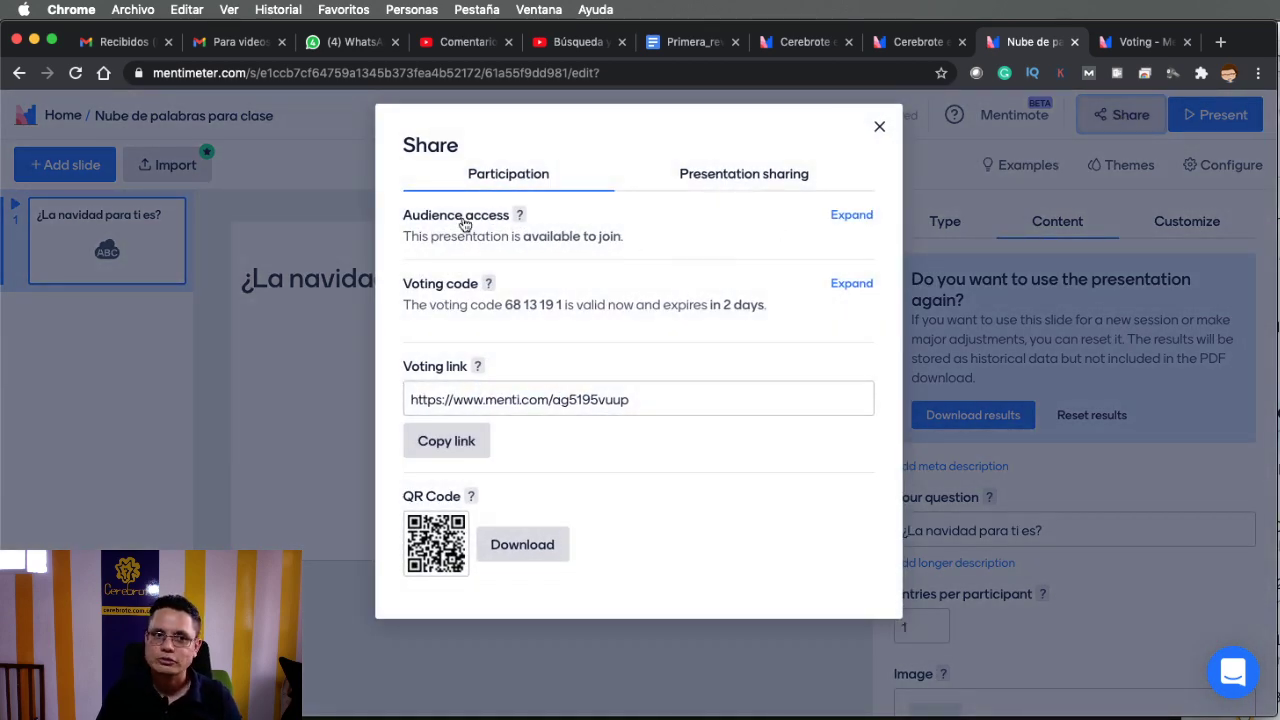
drag(500, 392, 491, 418)
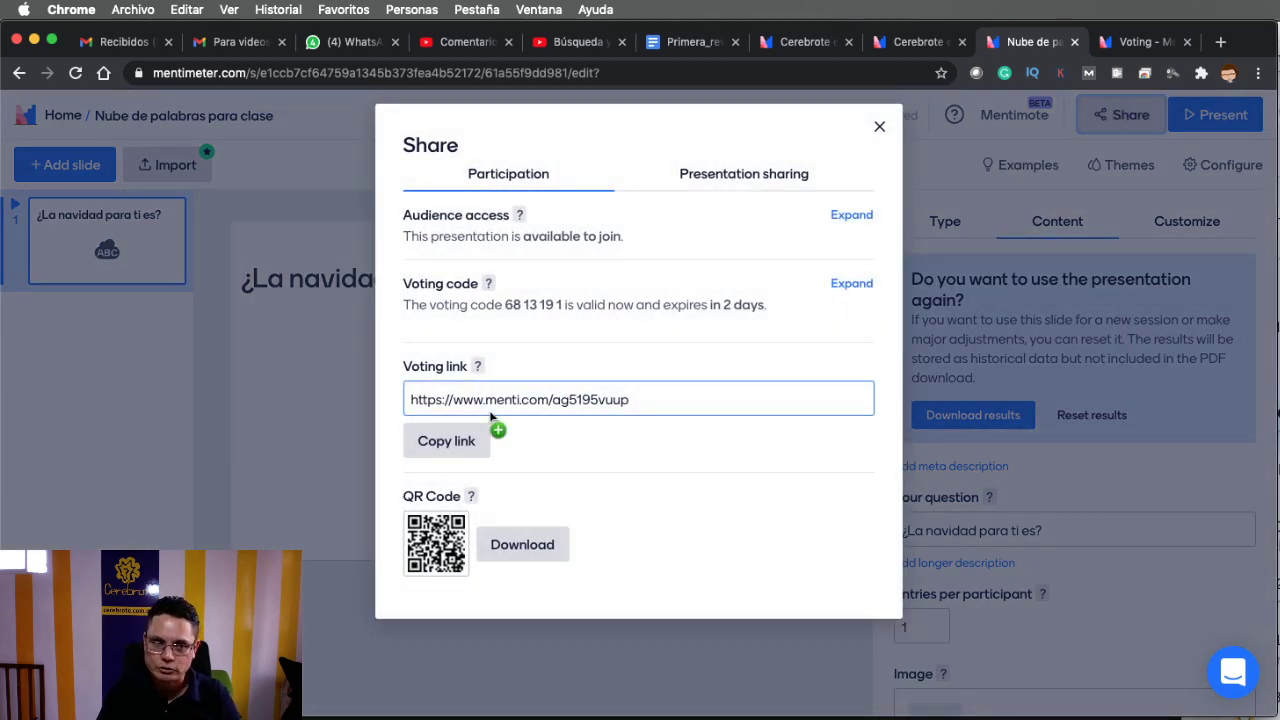
click(776, 176)
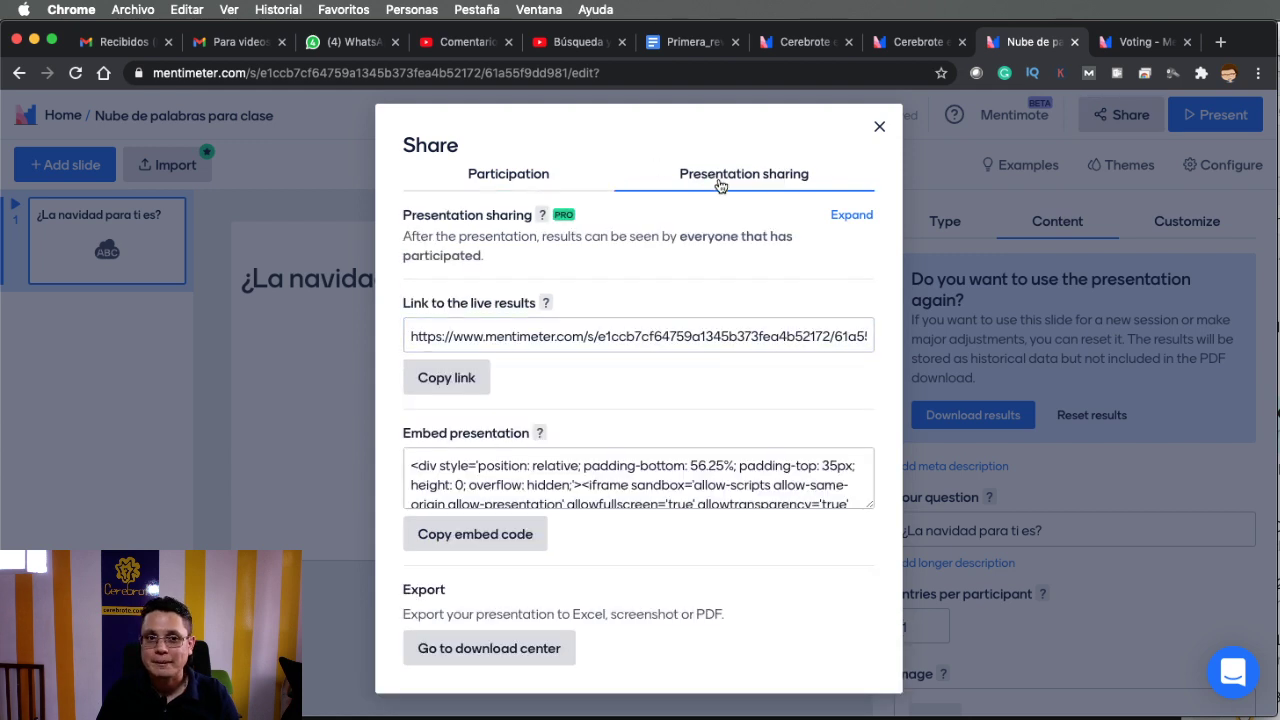
click(465, 390)
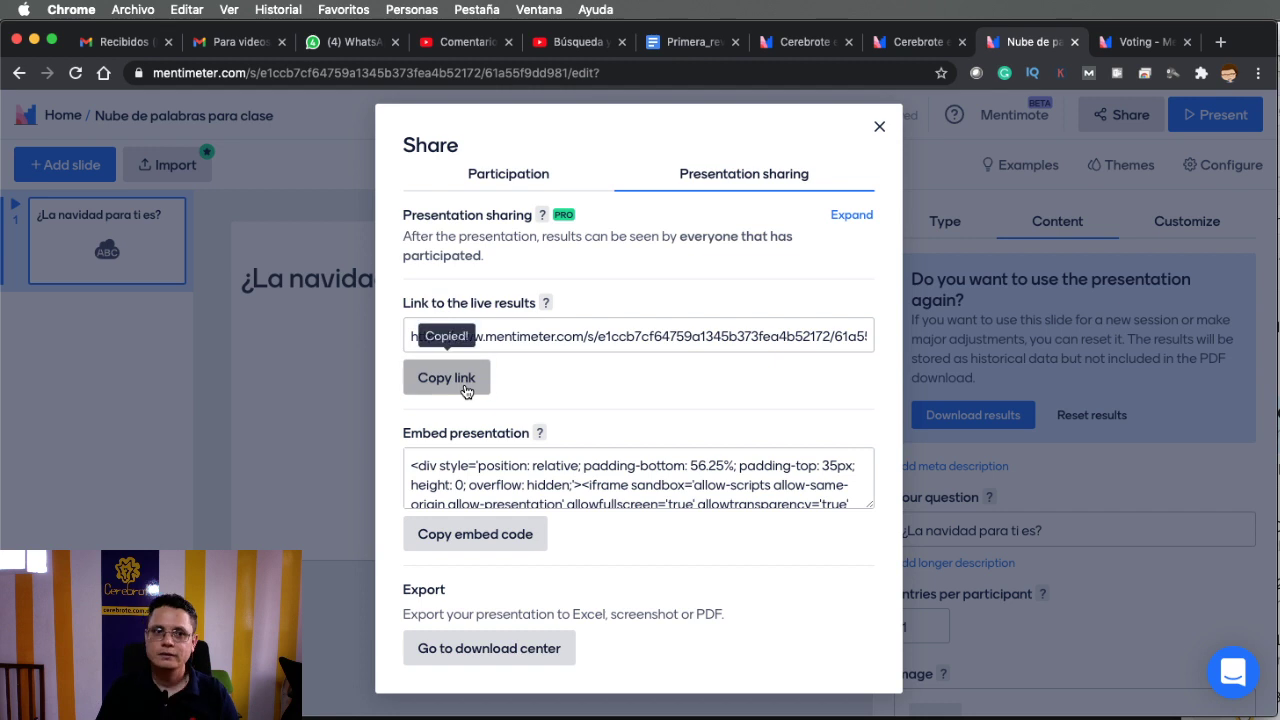
click(1219, 43)
key(super+v)
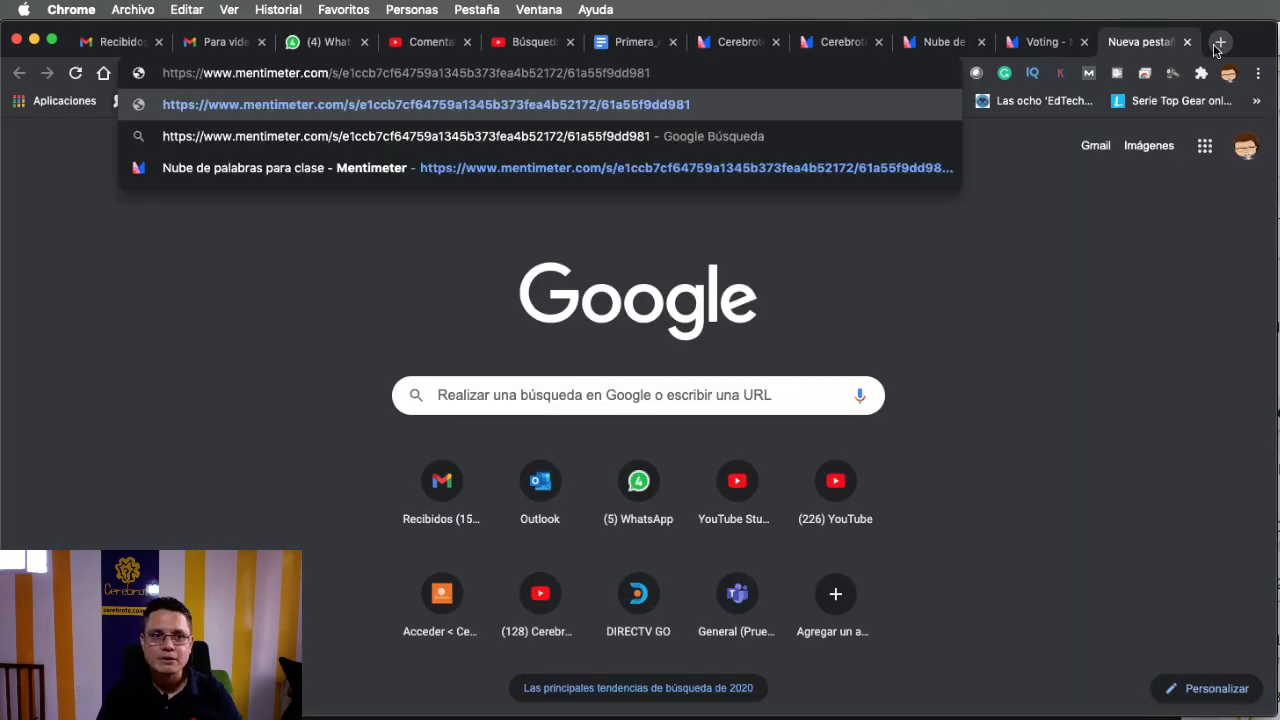
key(Return)
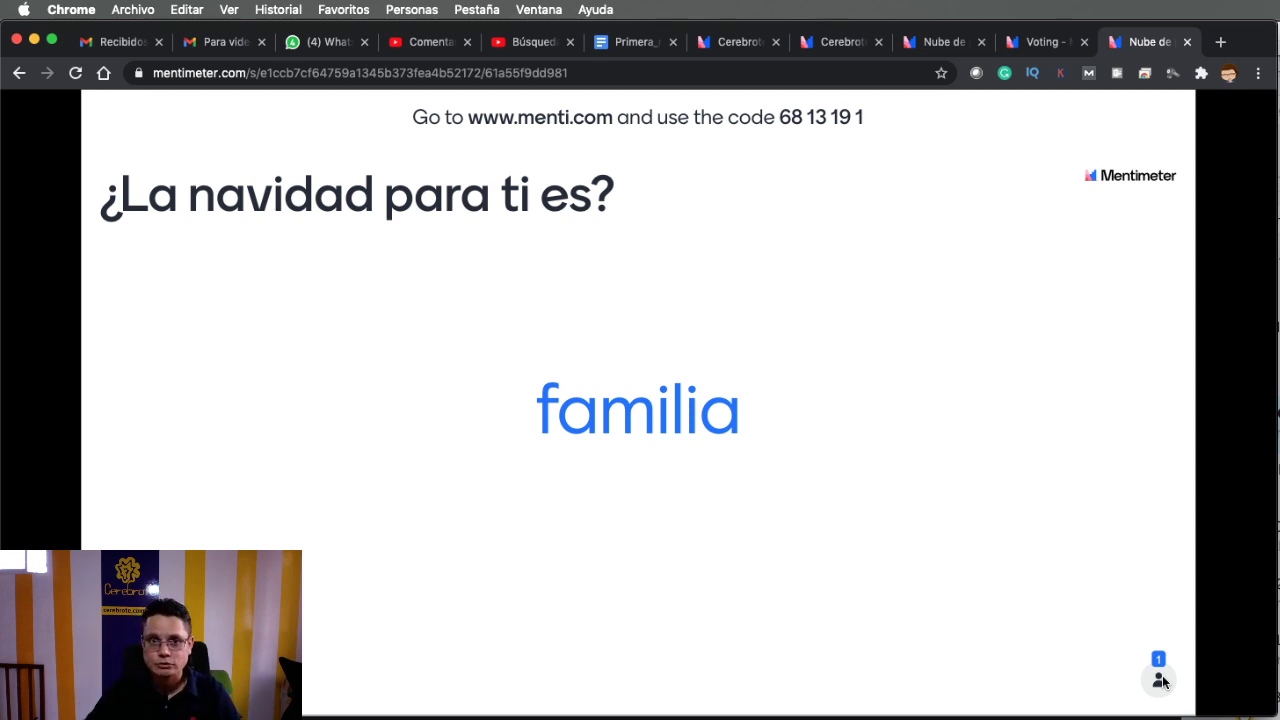
Compare the live results with the "Cerebrote es..." word cloud and close the sharing options in the presentation editor.
click(836, 42)
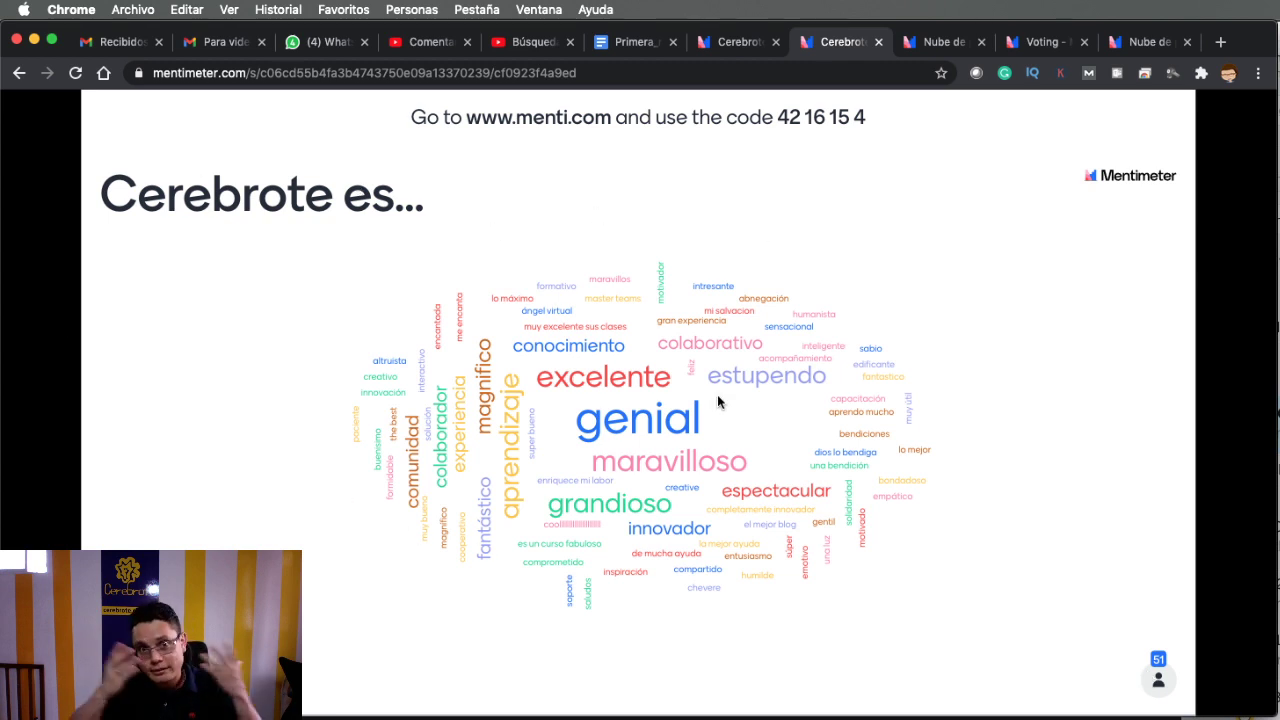
click(1130, 43)
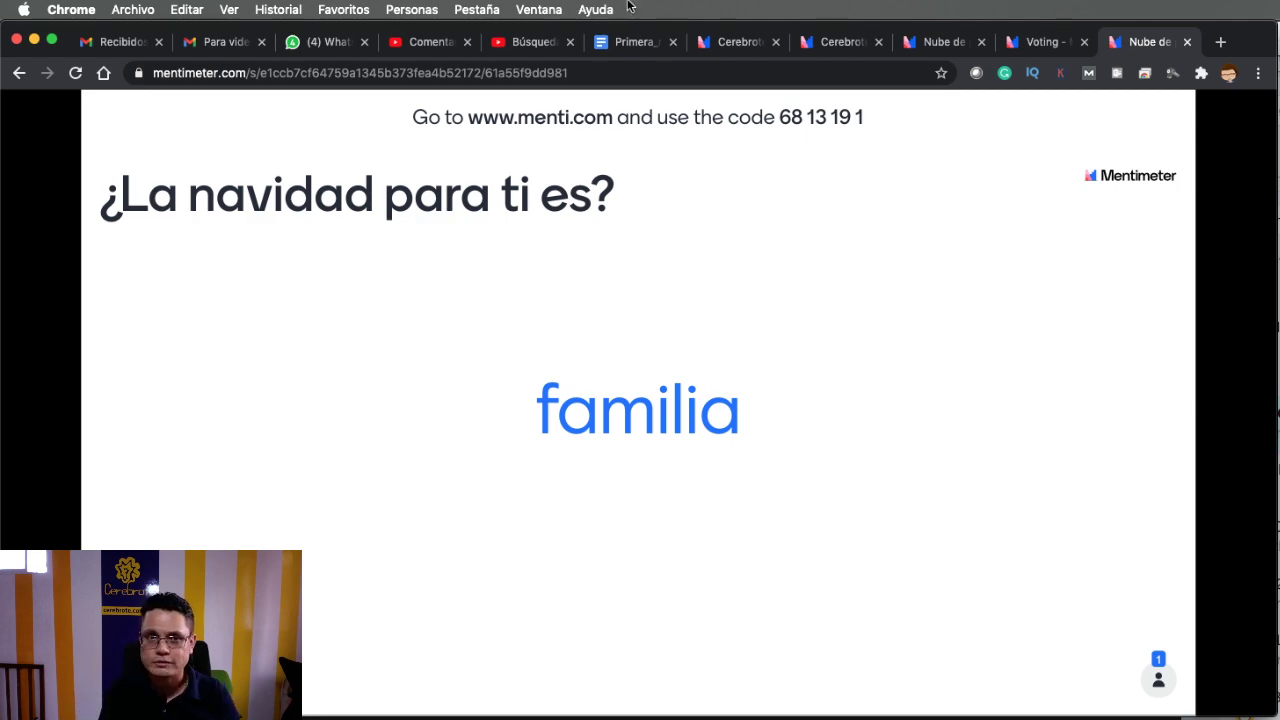
click(934, 42)
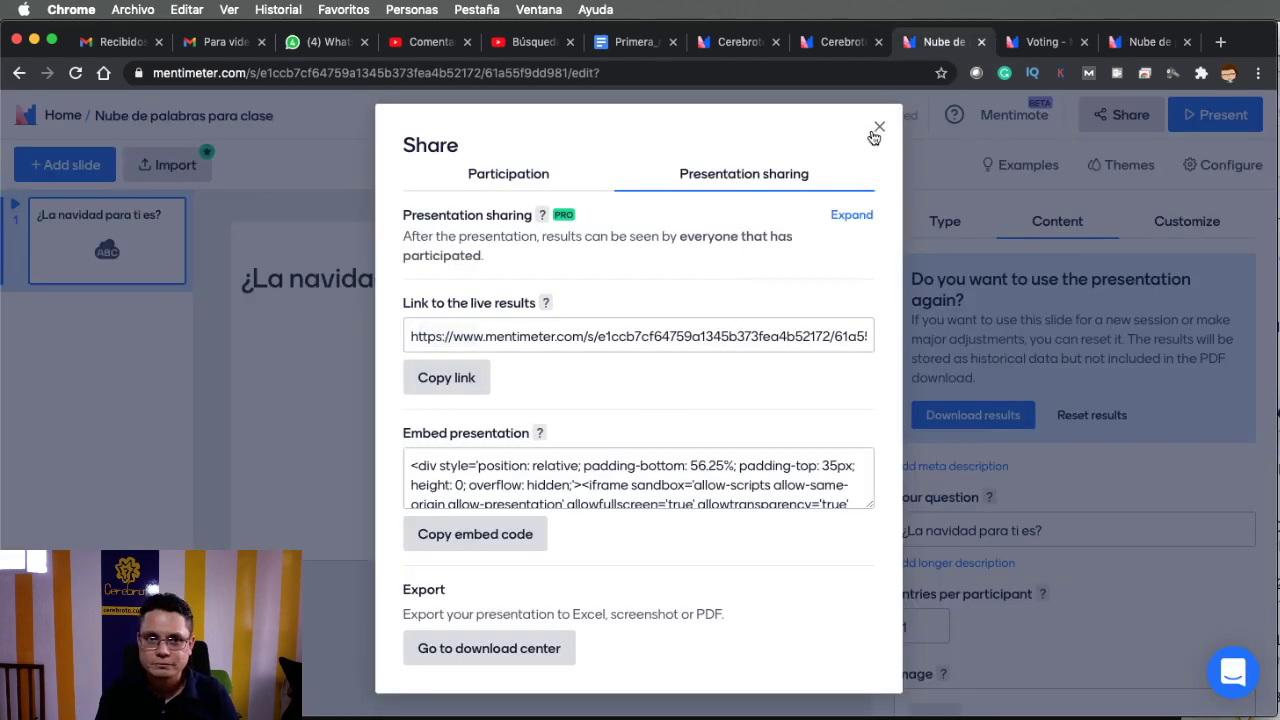
click(876, 132)
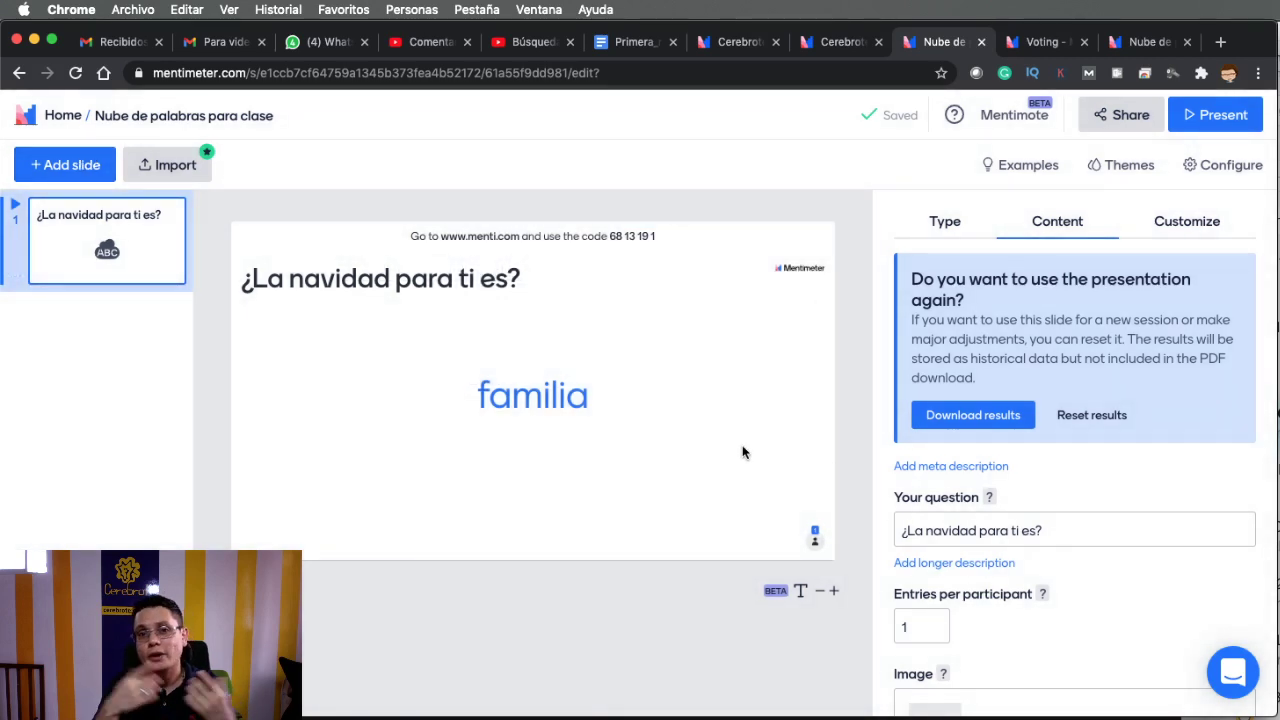
click(1130, 50)
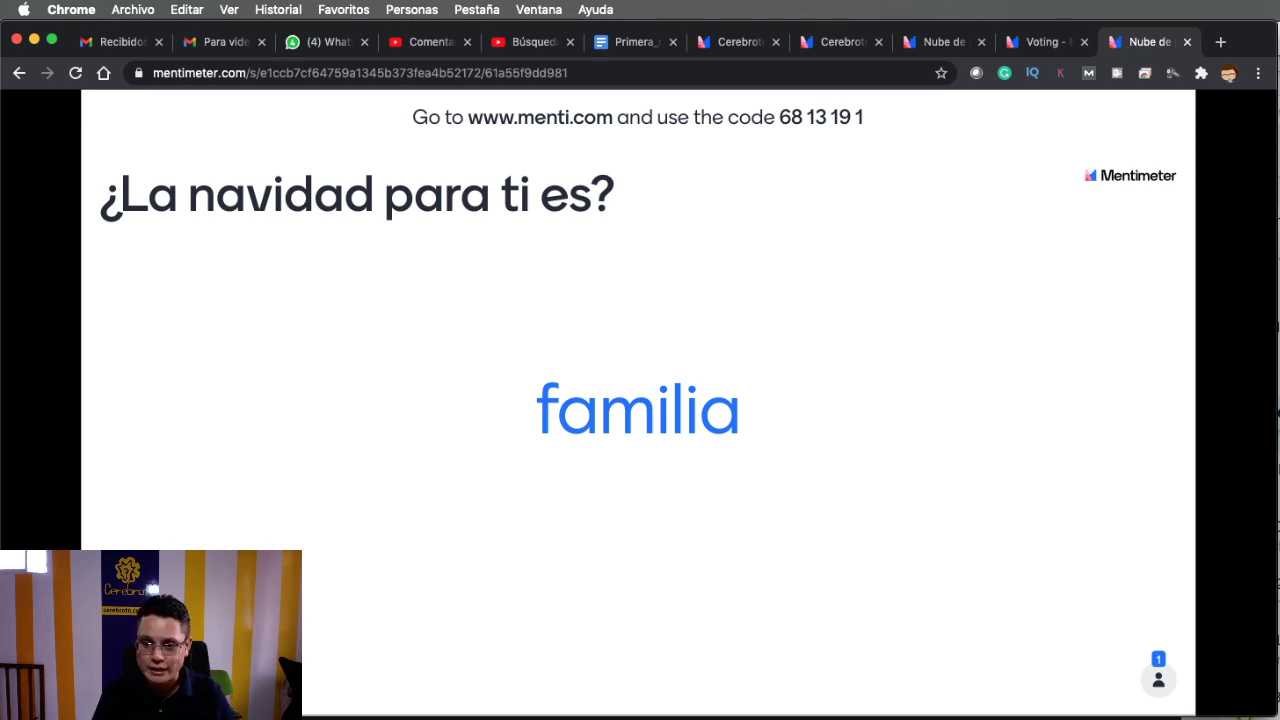
key(super+Tab)
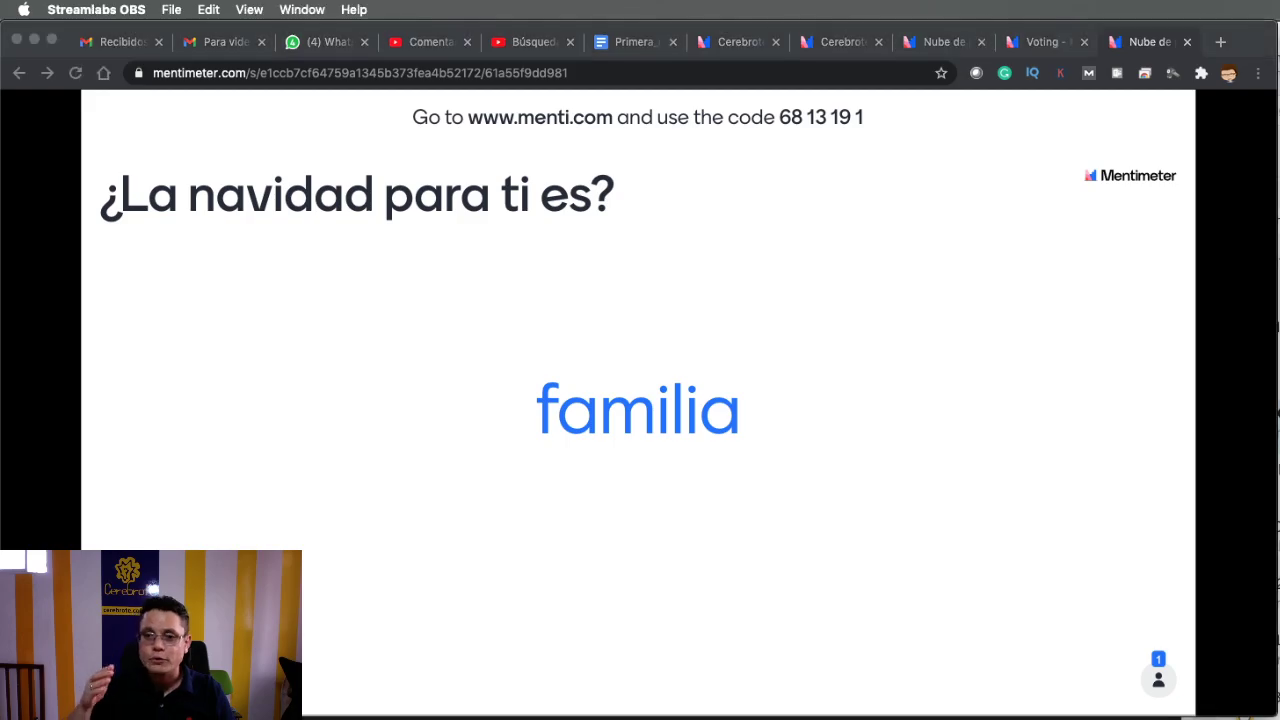